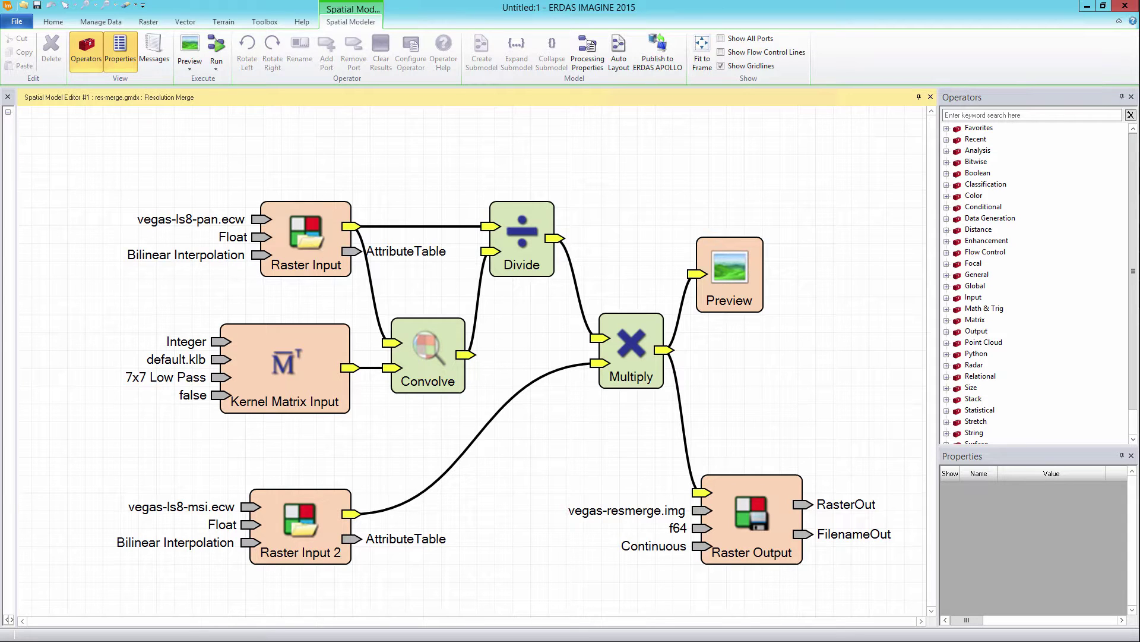
click(314, 245)
click(315, 355)
click(422, 356)
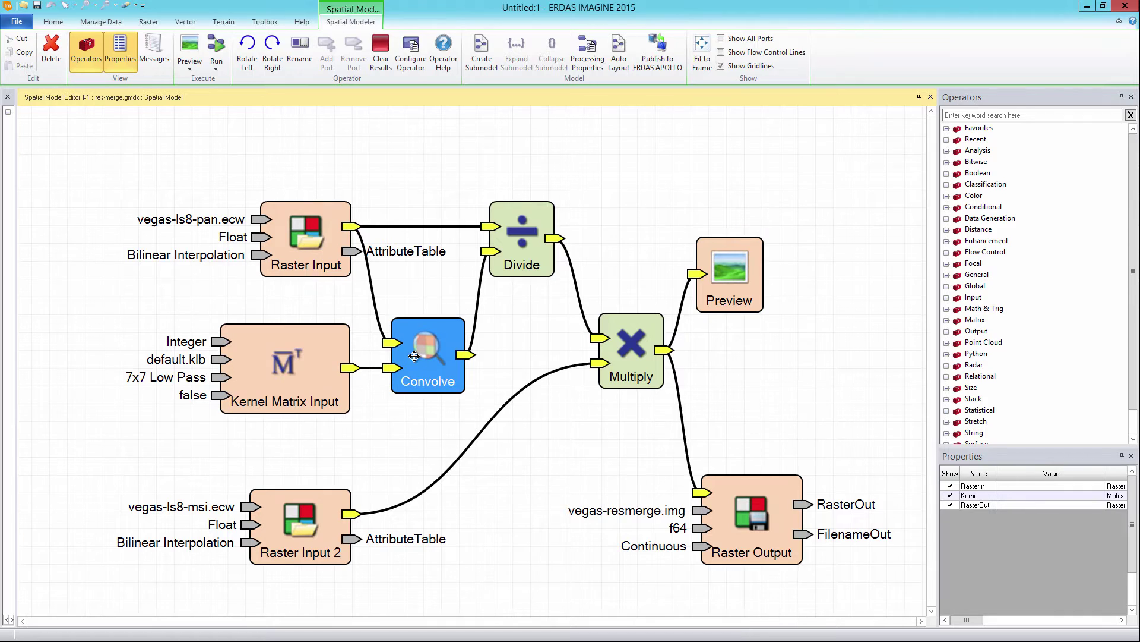
click(521, 243)
click(642, 351)
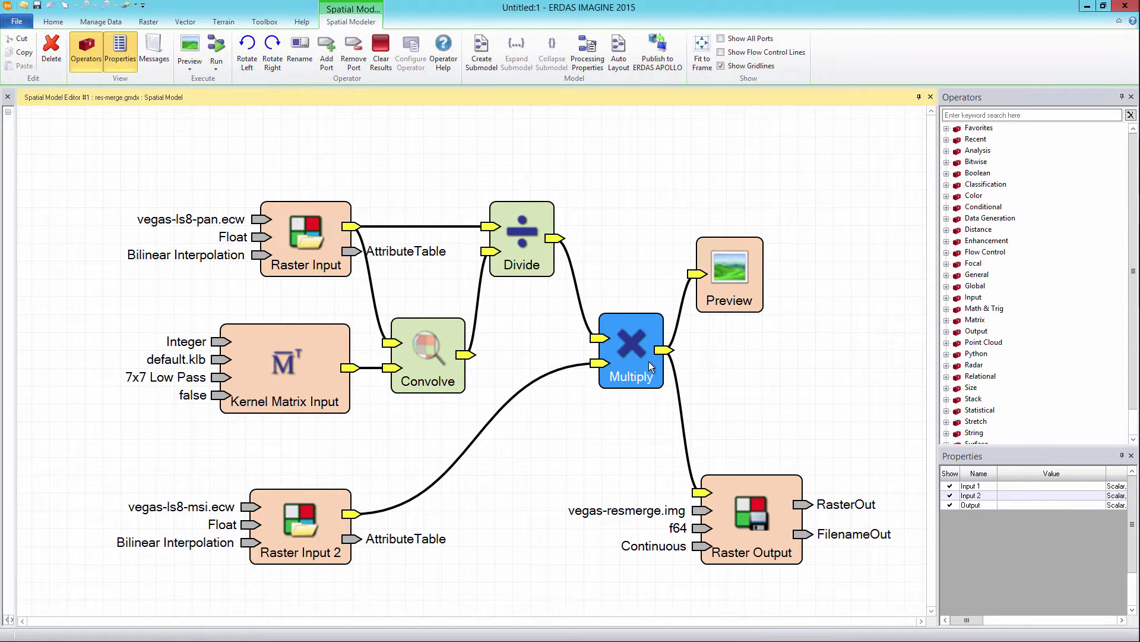
click(764, 508)
click(569, 524)
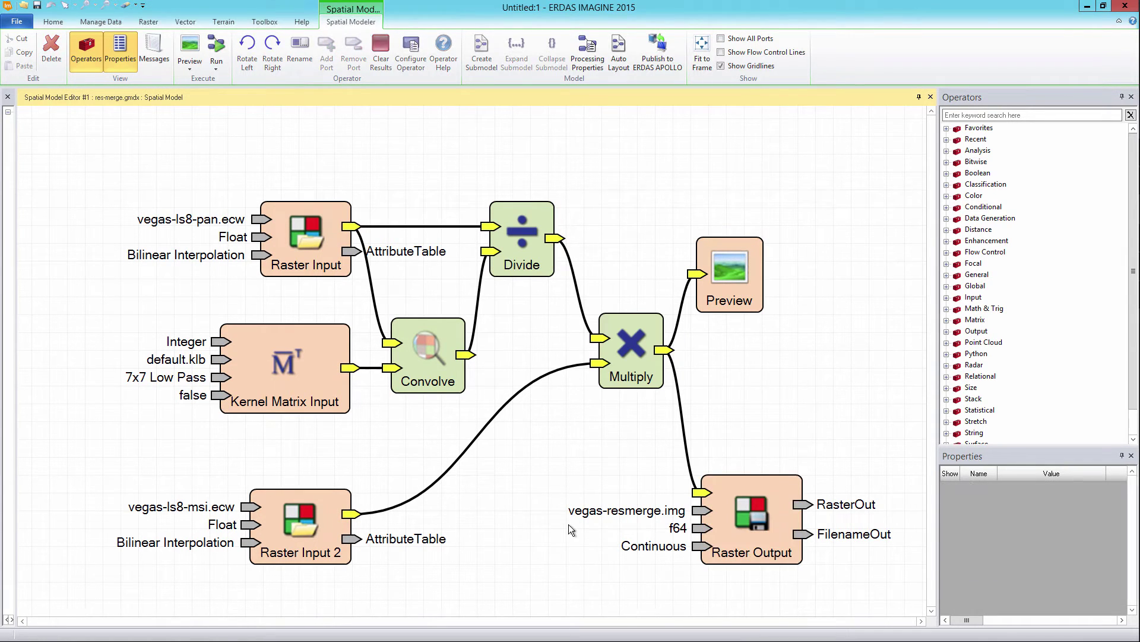
click(318, 251)
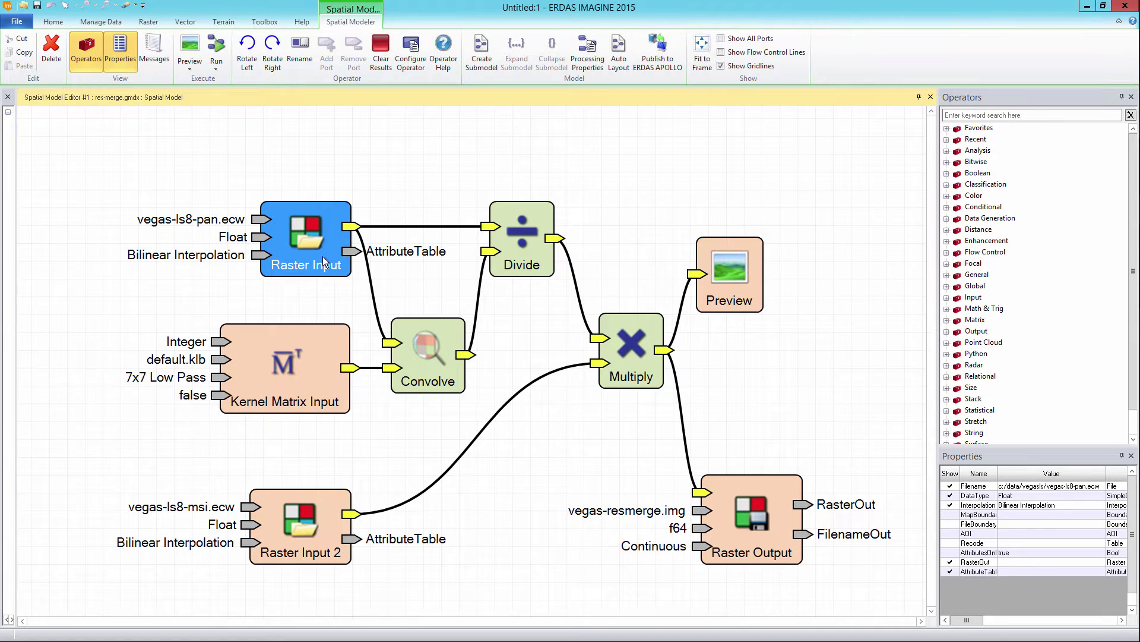
ctrl+click(716, 502)
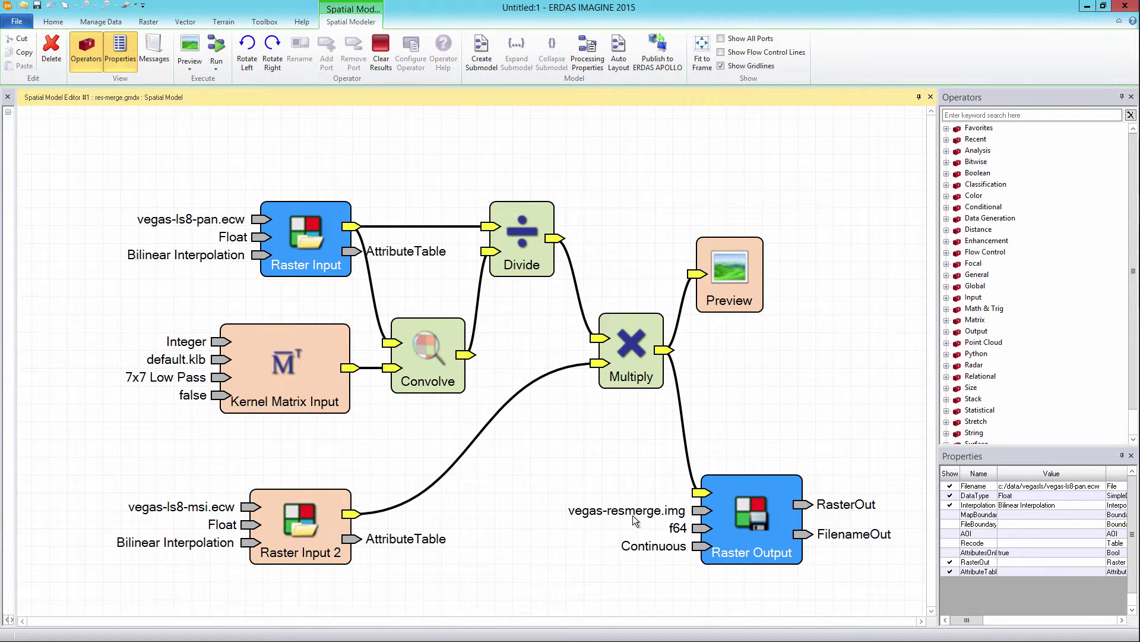
click(166, 230)
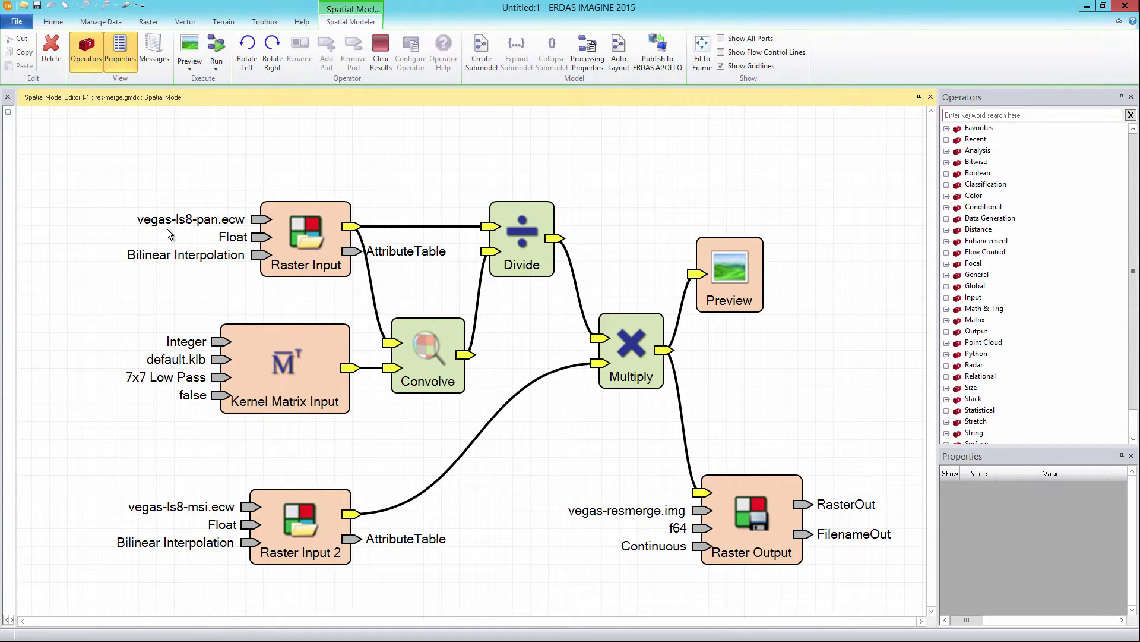
double_click(305, 241)
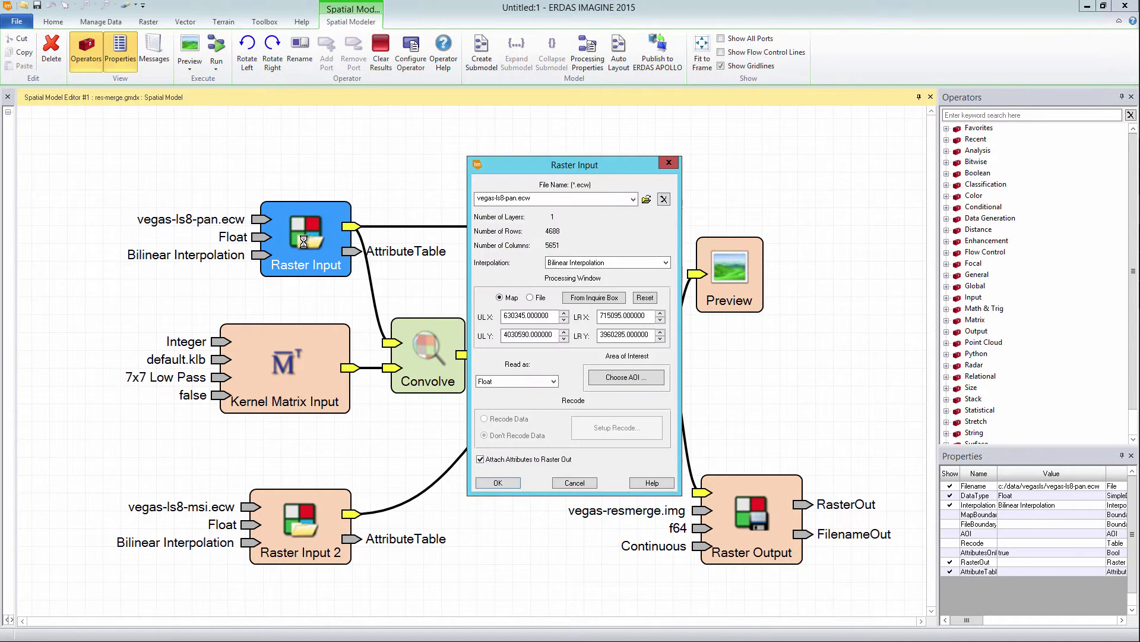
click(626, 197)
click(646, 200)
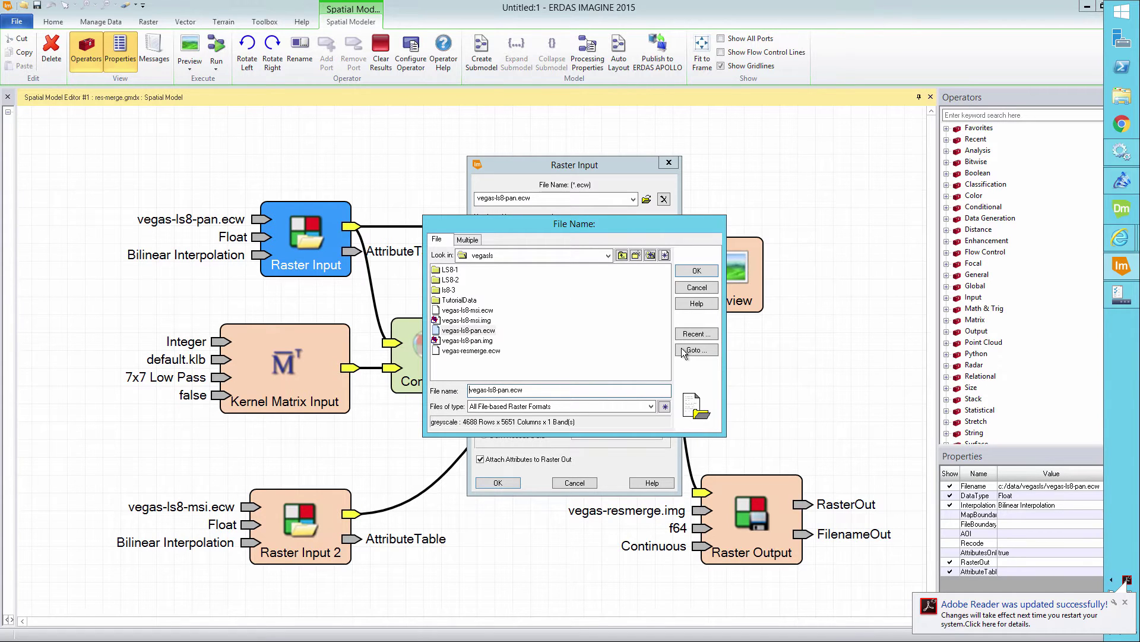
click(698, 292)
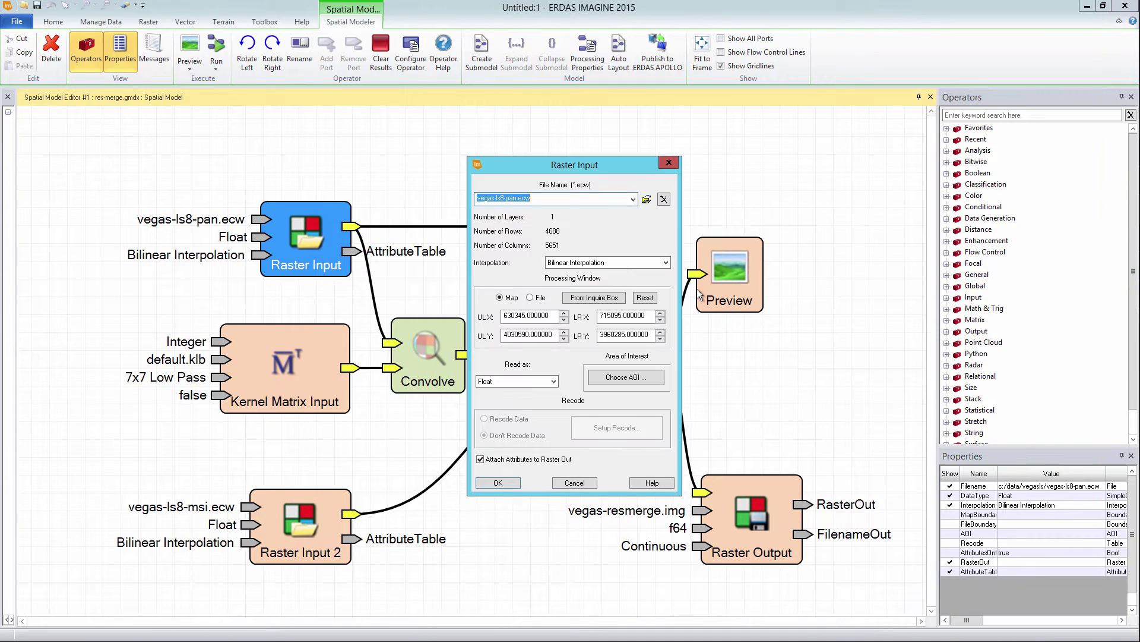
click(573, 483)
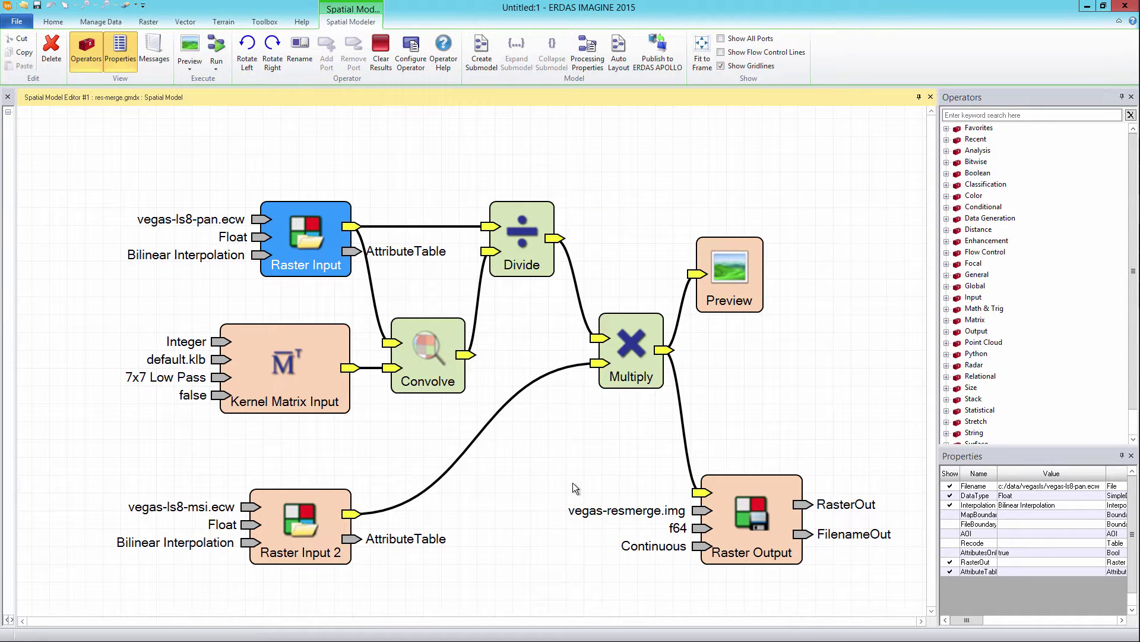
click(573, 484)
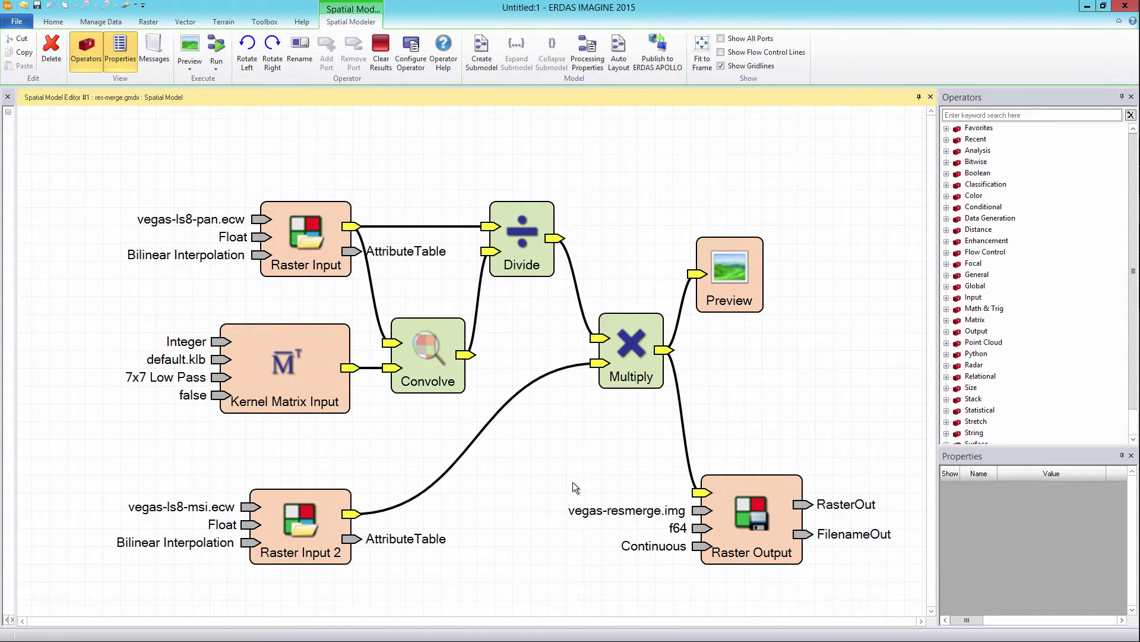
click(304, 257)
ctrl+click(295, 536)
ctrl+click(733, 532)
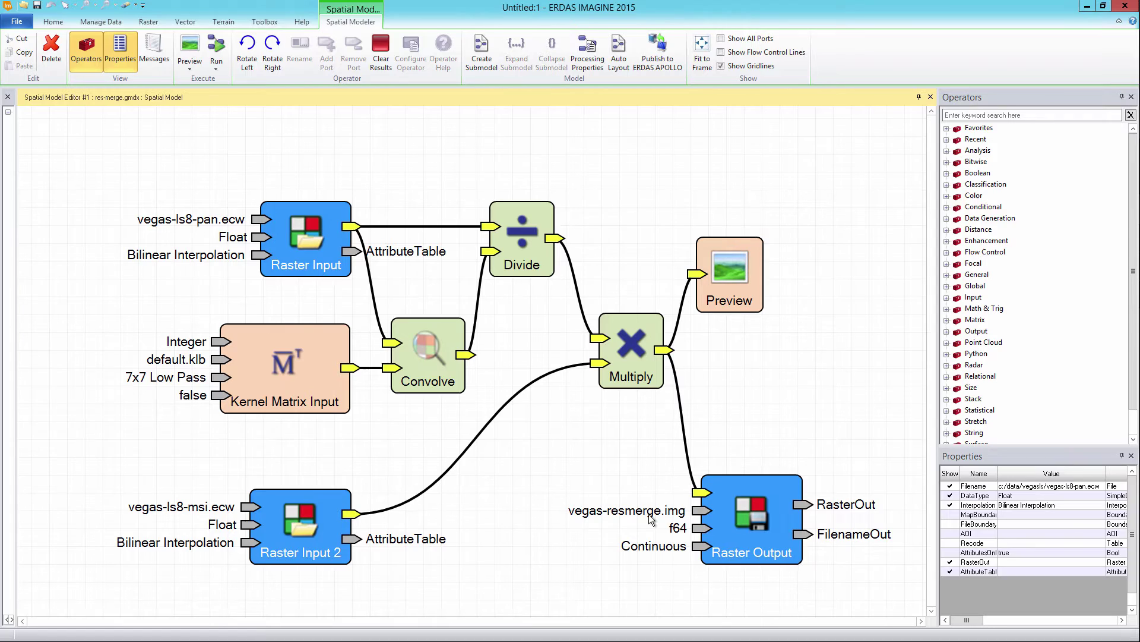
click(788, 396)
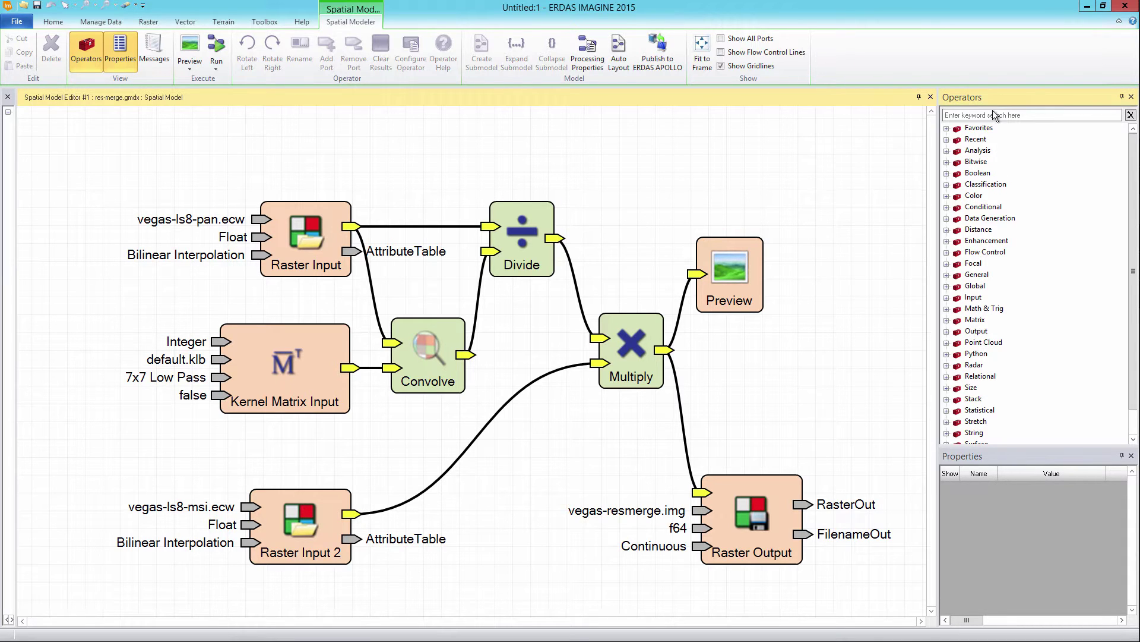
Step: Place two Port Input nodes on the canvas, the second below the Kernel Matrix Input
click(947, 297)
click(958, 342)
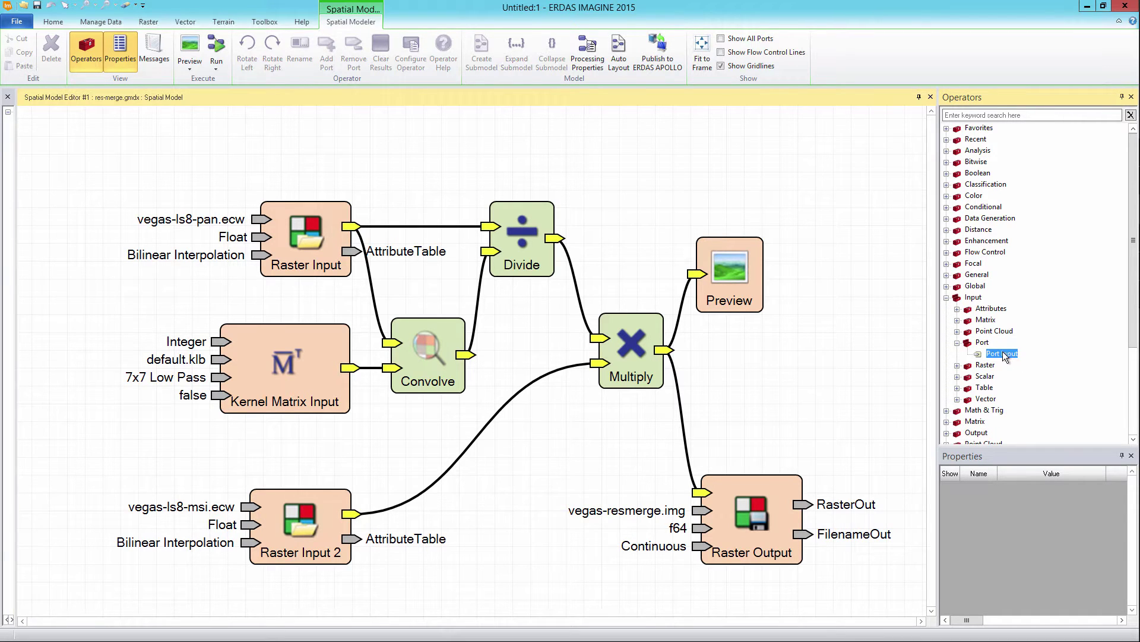
drag(1003, 351, 148, 114)
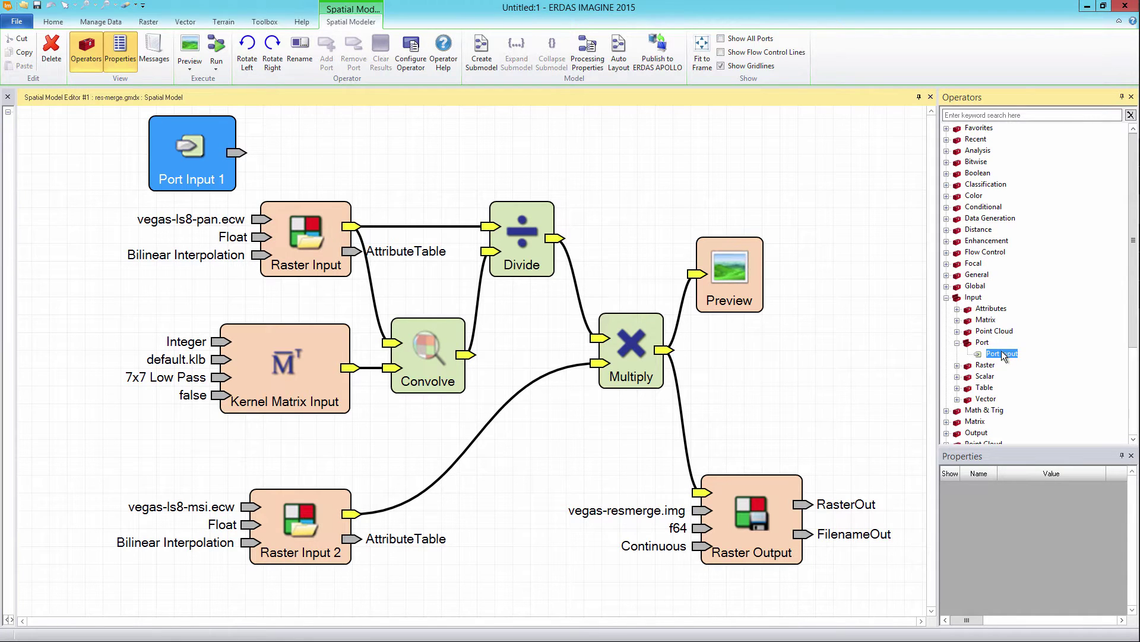
drag(999, 351, 142, 432)
drag(198, 474, 142, 448)
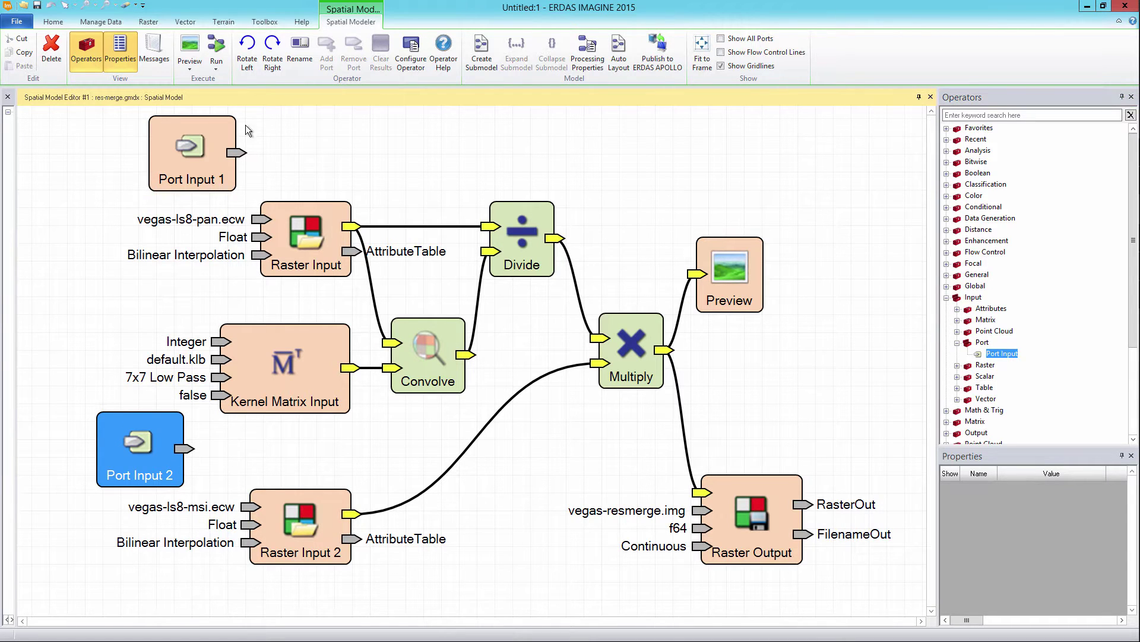
Step: Wire the Port Inputs to the Filename ports of Raster Input and Raster Input 2
drag(237, 156, 257, 221)
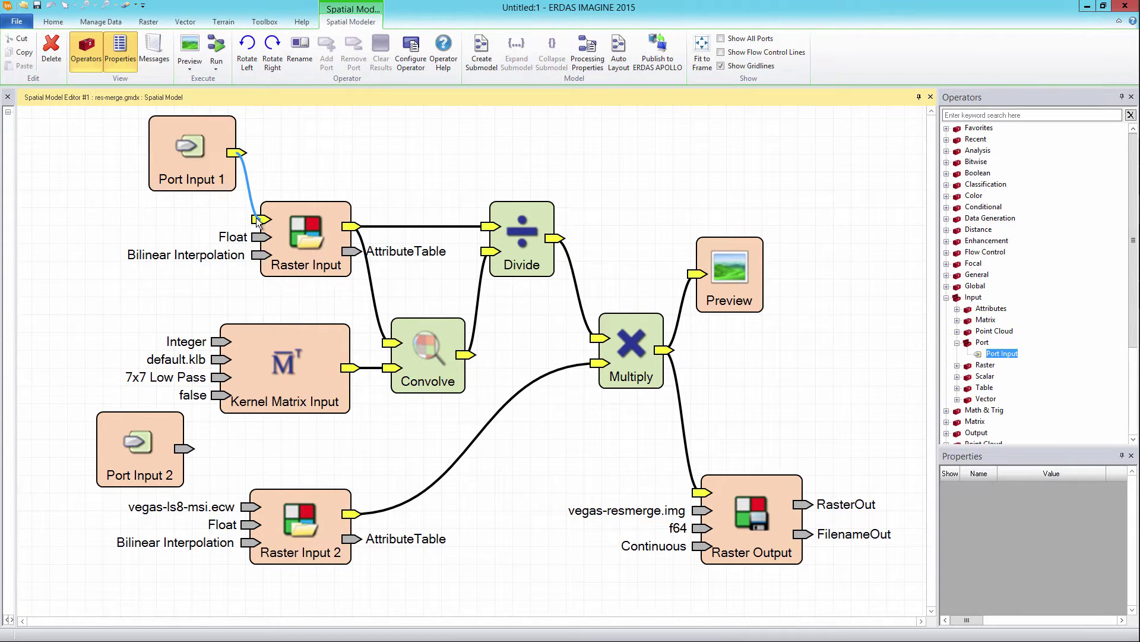
drag(183, 449, 252, 509)
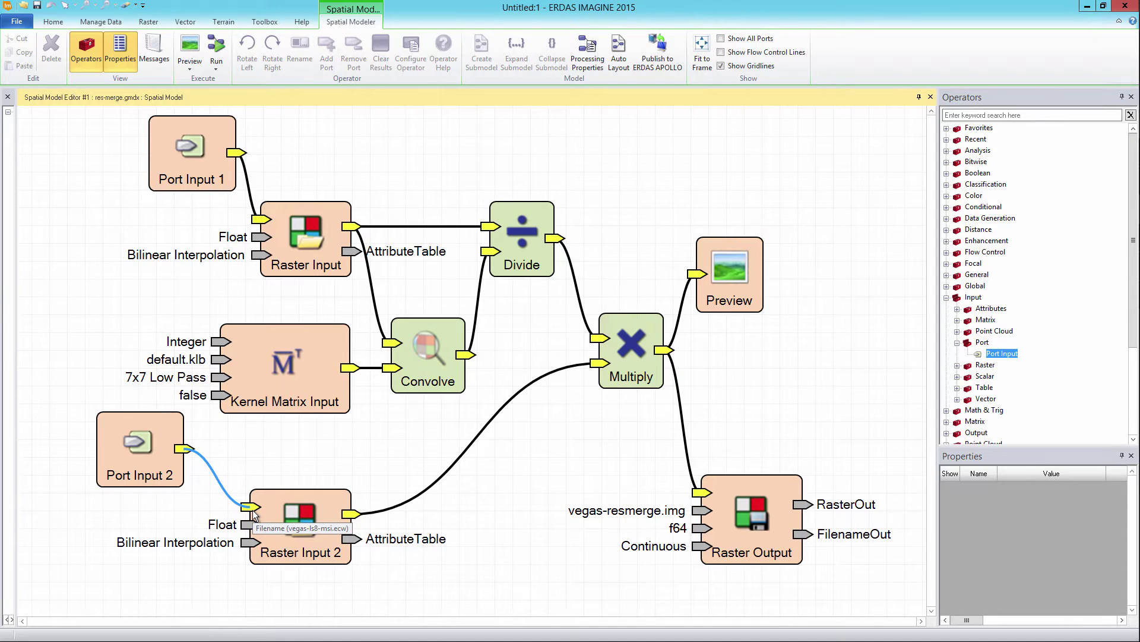
key(Tab)
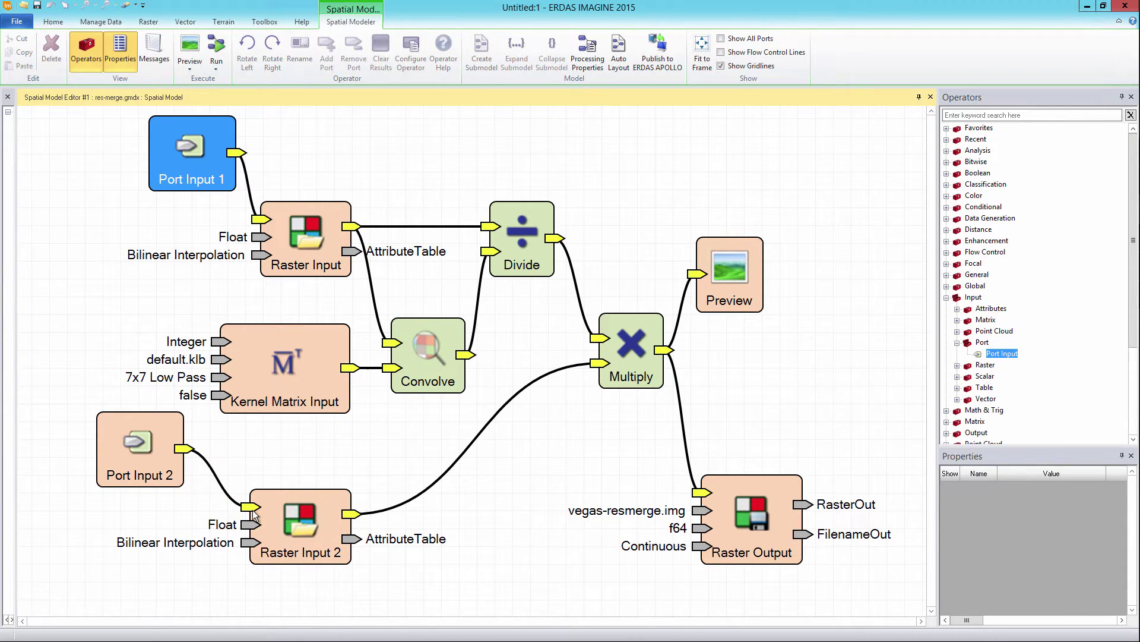
Step: Name the first port High Res Image, paste its description, and add keywords Landsat8, PAN
key(Return)
key(ctrl+a)
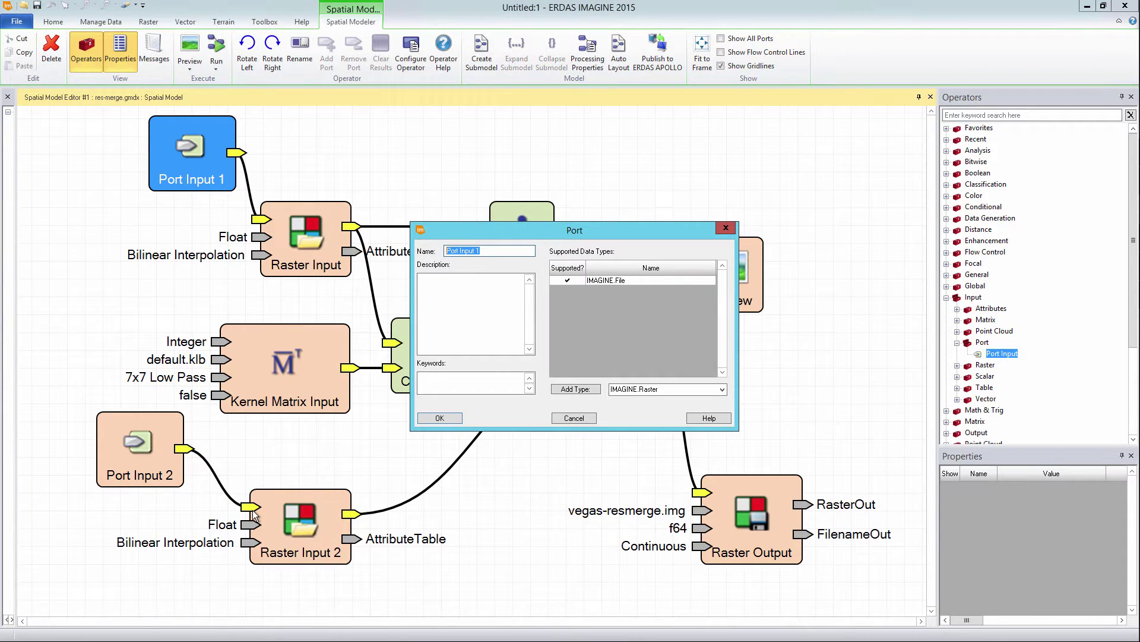
text(High Res Image)
right_click(449, 283)
click(475, 338)
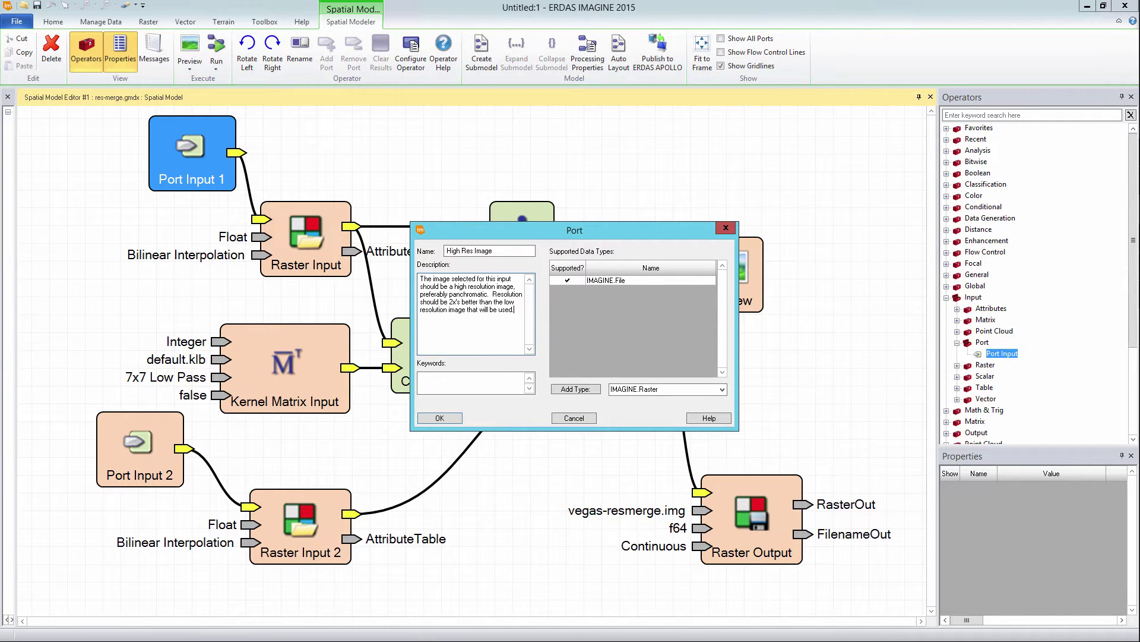
click(439, 377)
text(Landsat8, PAN)
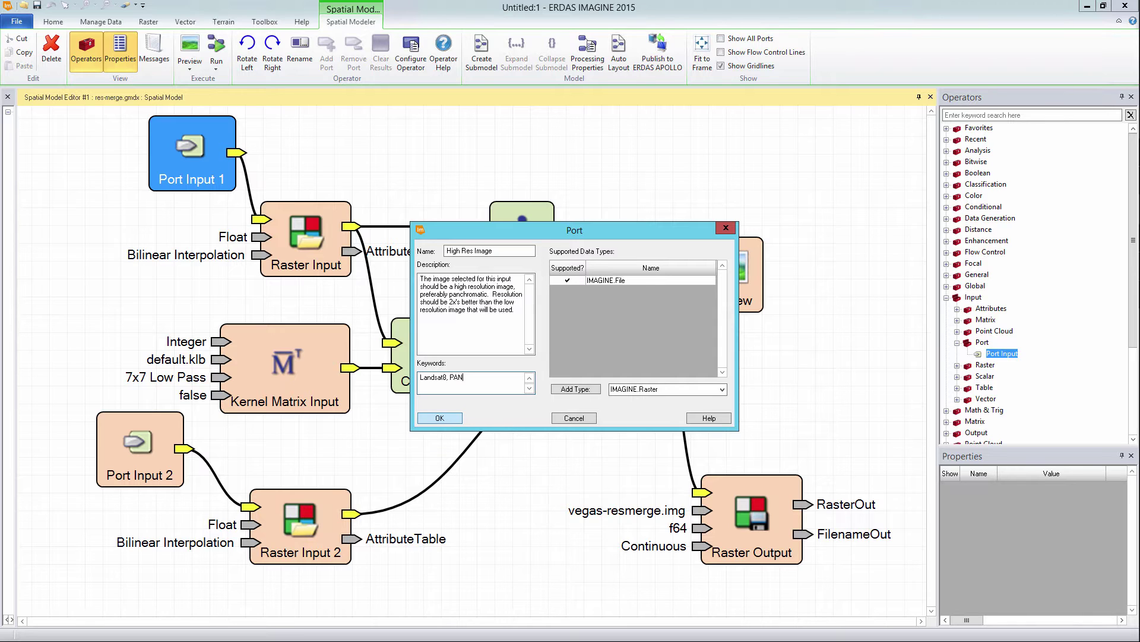
key(Return)
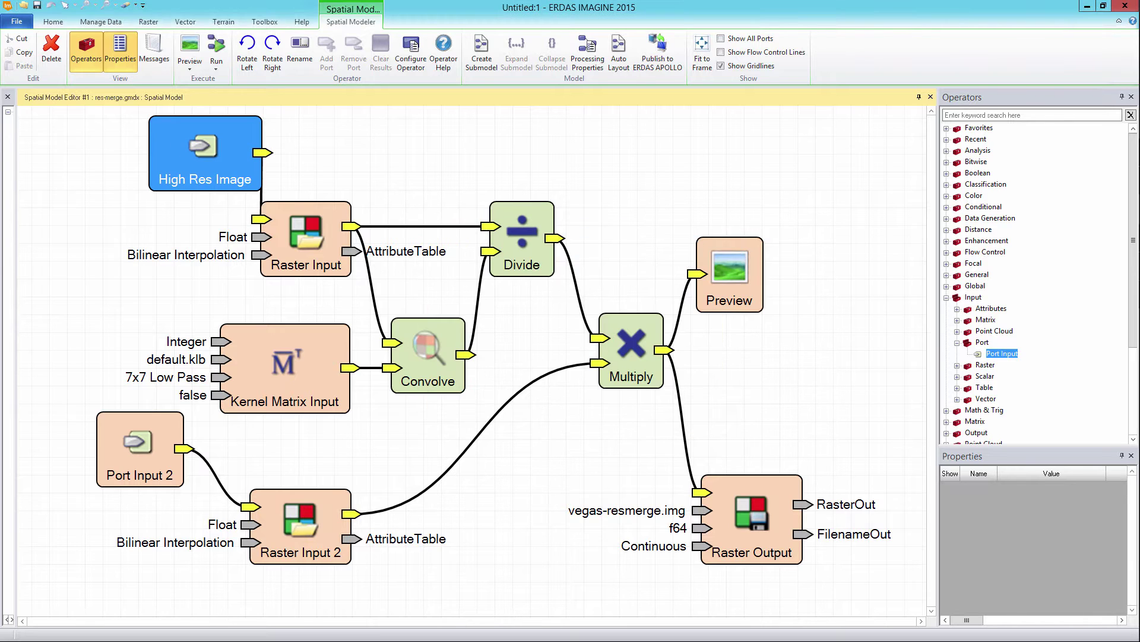
double_click(140, 445)
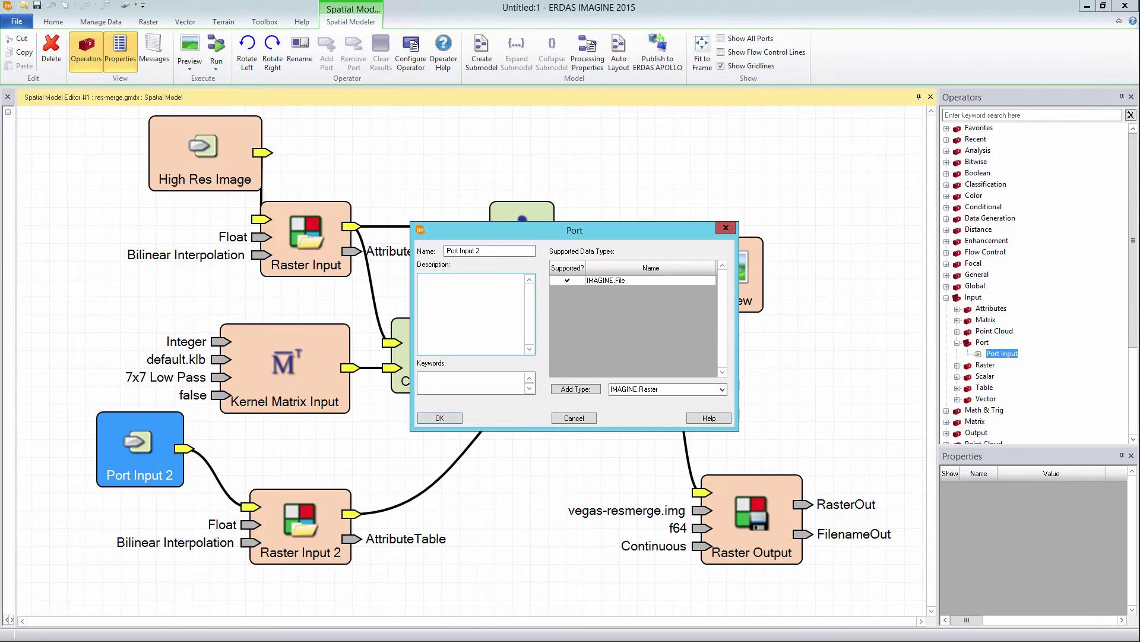
Step: Rename Port Input 2 to Low Res Multispec, paste its description, and set keywords Landsat8, MSI
key(Tab)
text(Low Res Multispec)
key(Tab)
text(This low resolution image will be modified visually by using a higher resolution image.  This is a visual improvement only.)
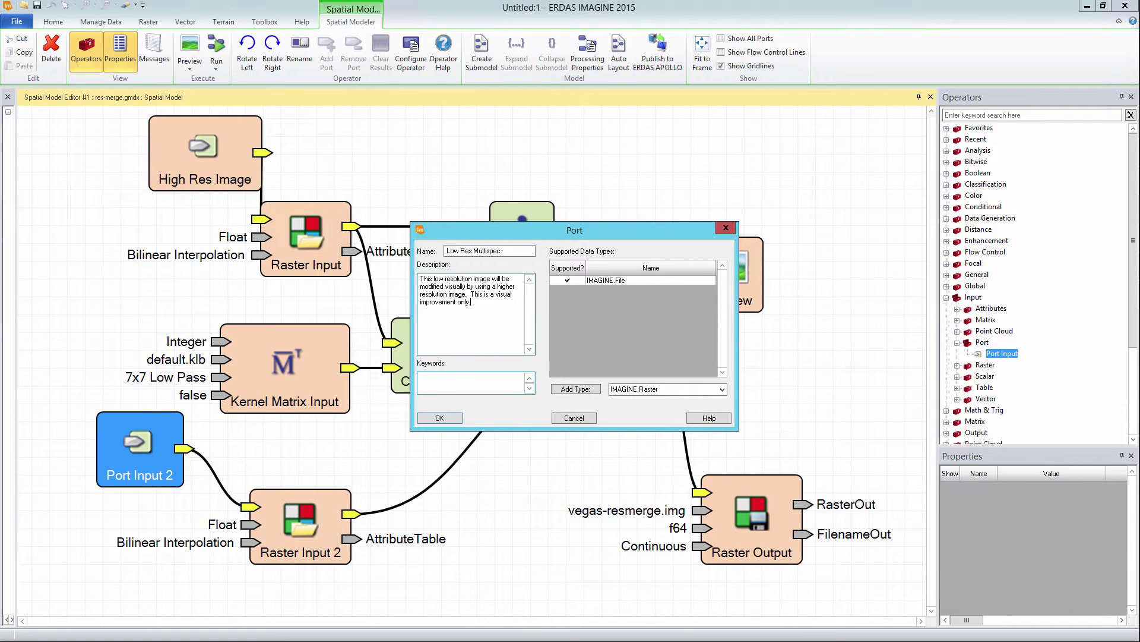
key(Tab)
text(Landsat8, MSI)
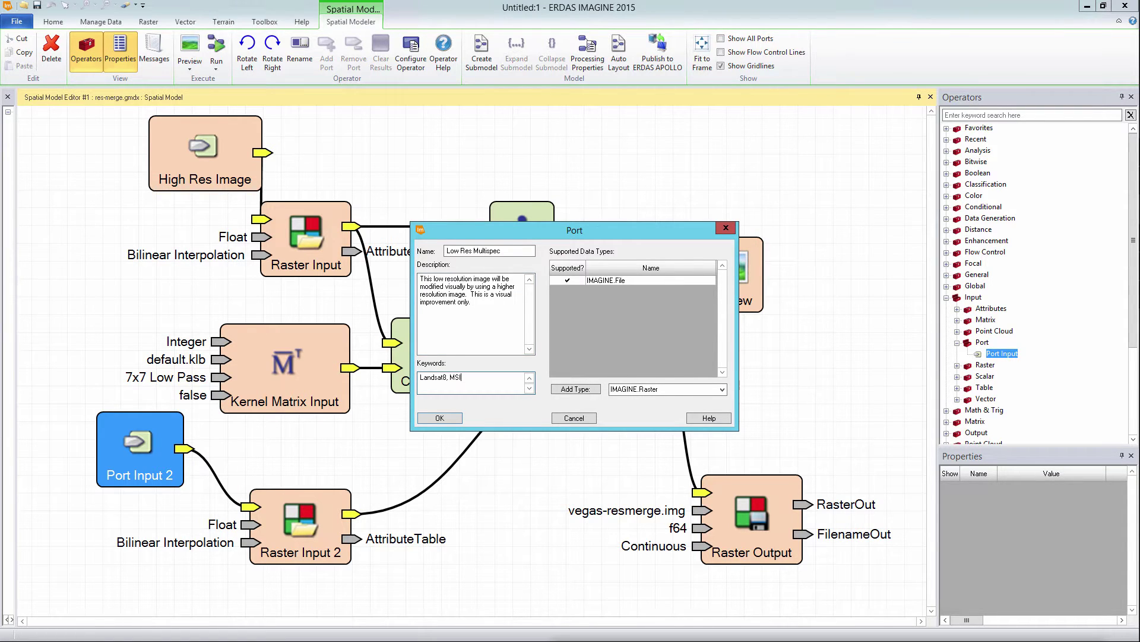
key(Return)
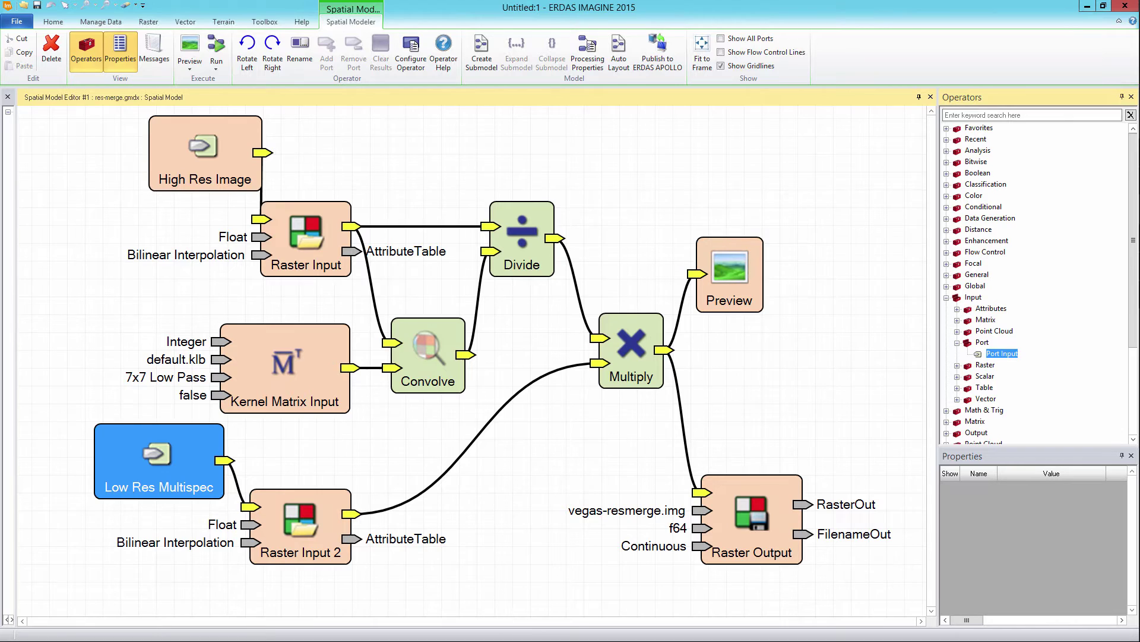
Step: Add a third Port Input near Raster Output and name it Output
drag(1002, 354, 701, 509)
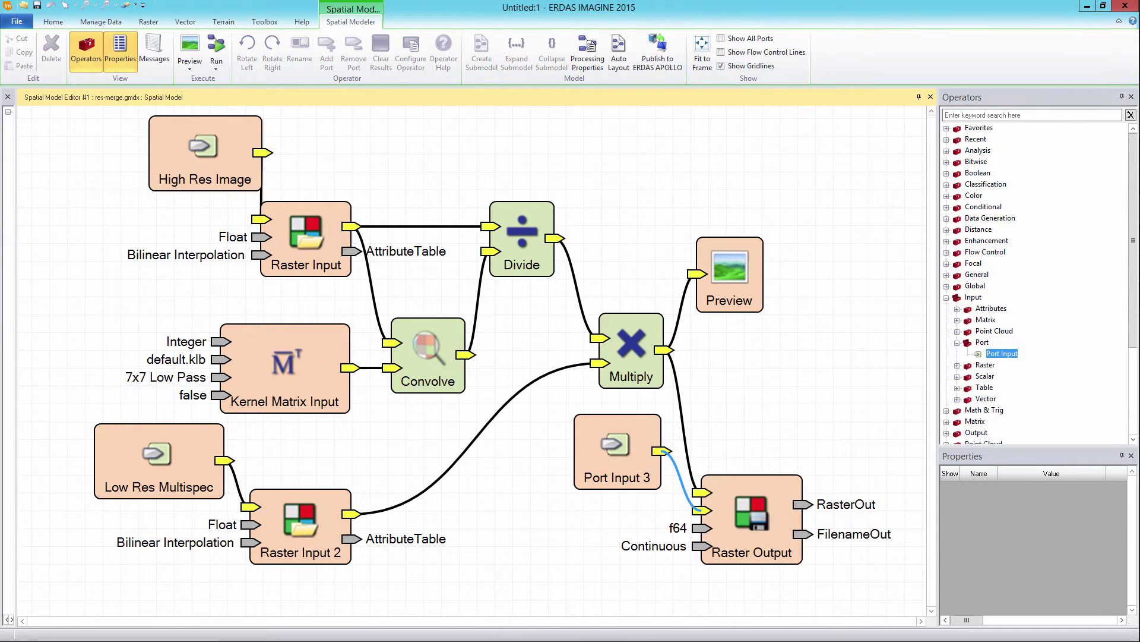
double_click(618, 452)
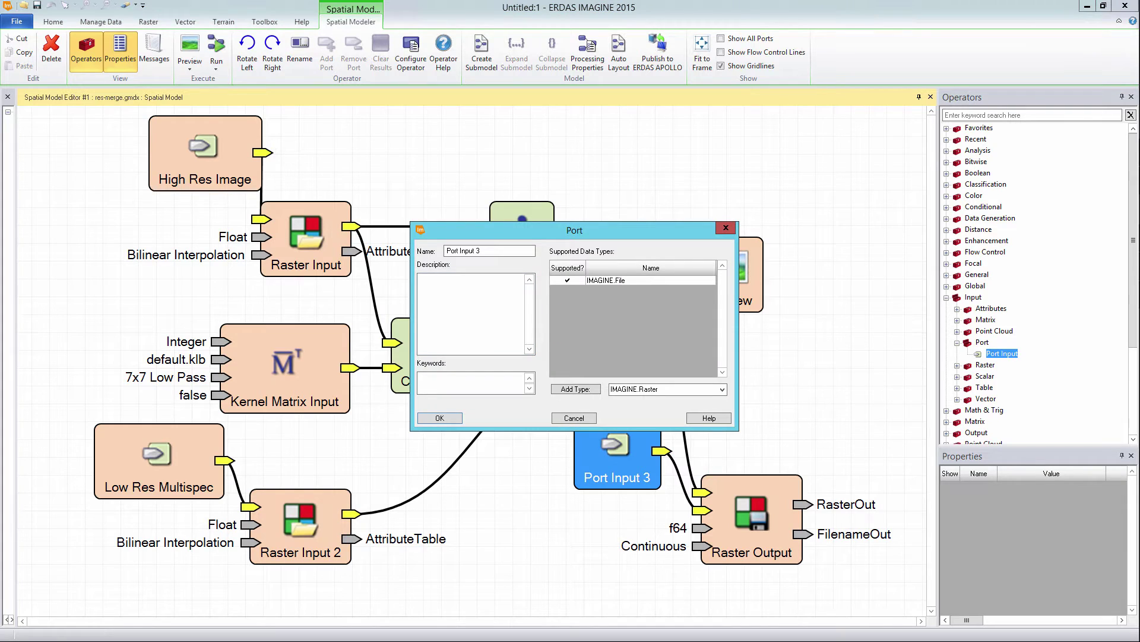
drag(480, 251, 446, 251)
text(Outp)
key(Return)
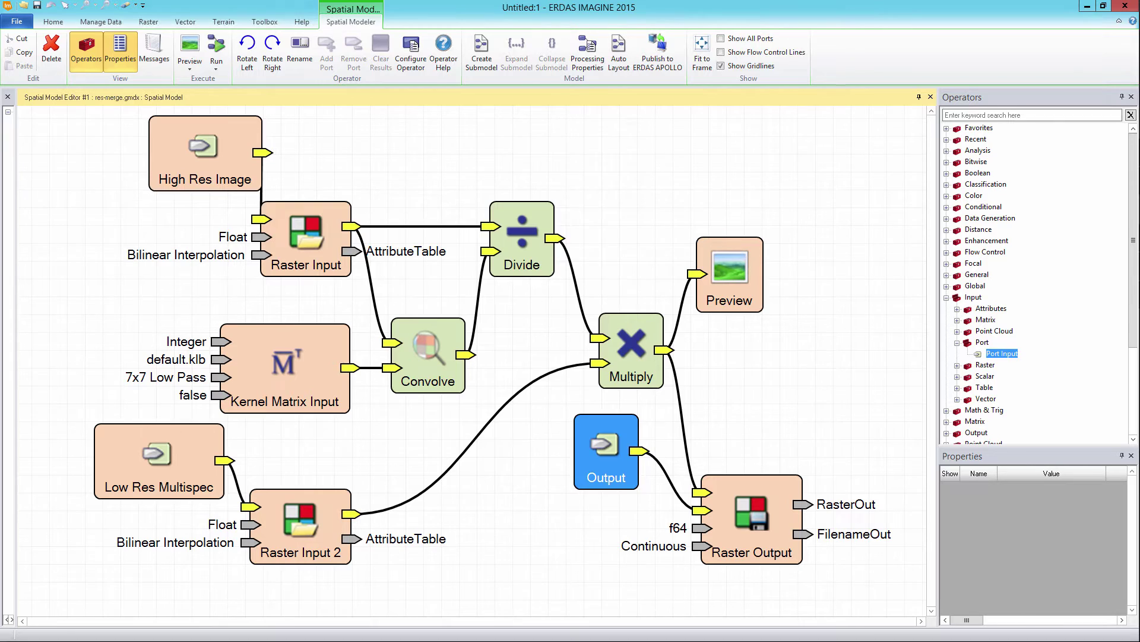
double_click(306, 238)
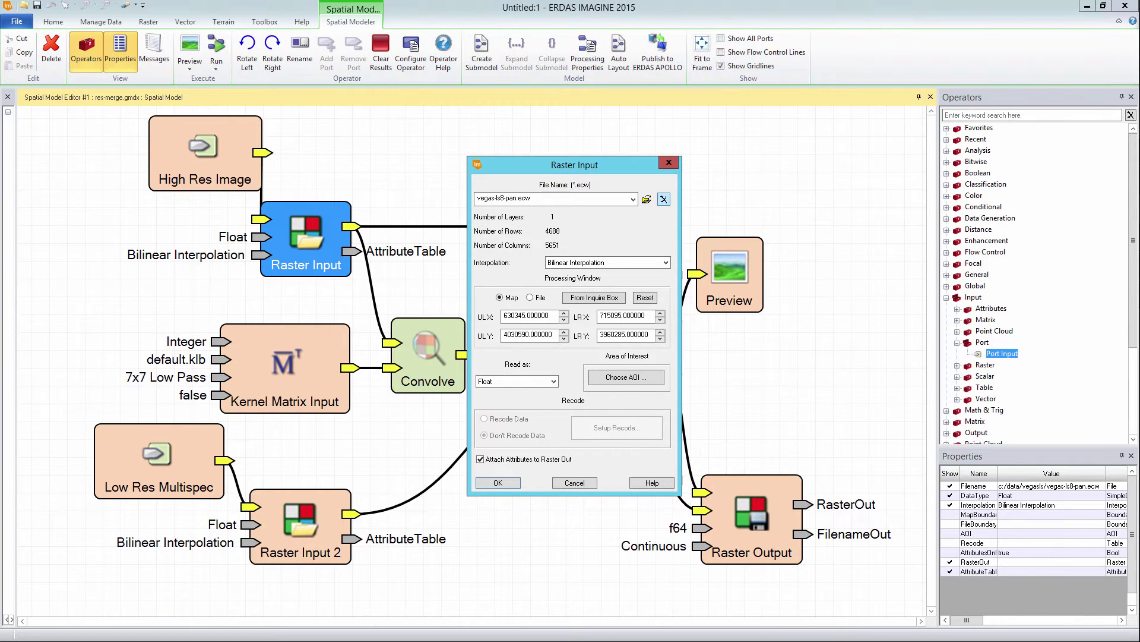
Step: Clear the file names of Raster Input, Raster Input 2 and Raster Output (vegas-resmerge.img)
click(664, 199)
key(Return)
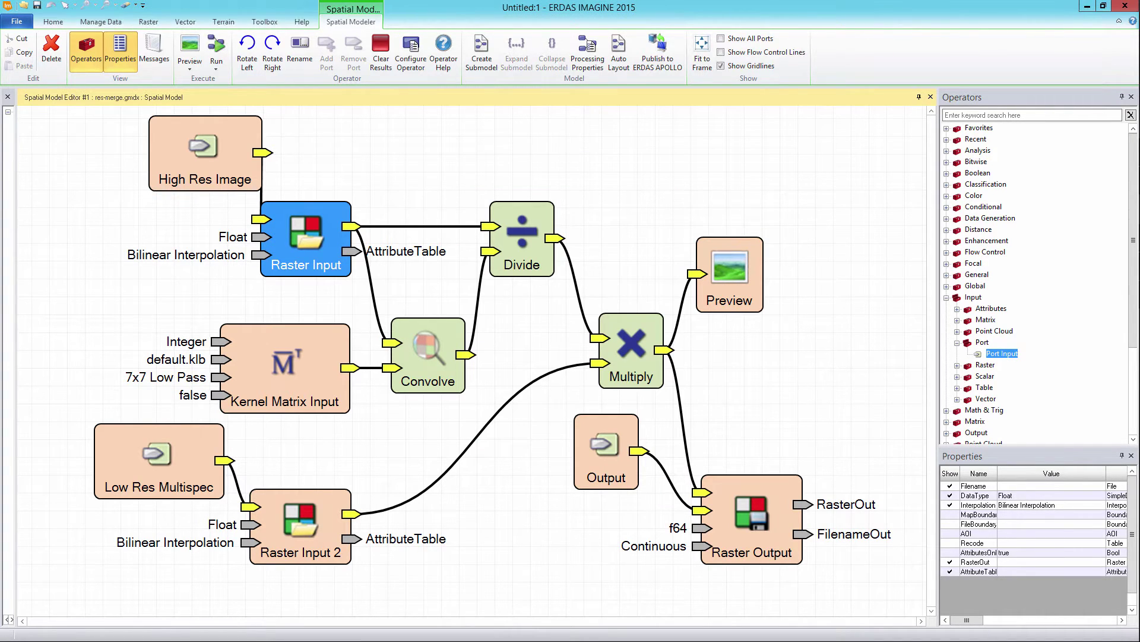
double_click(300, 526)
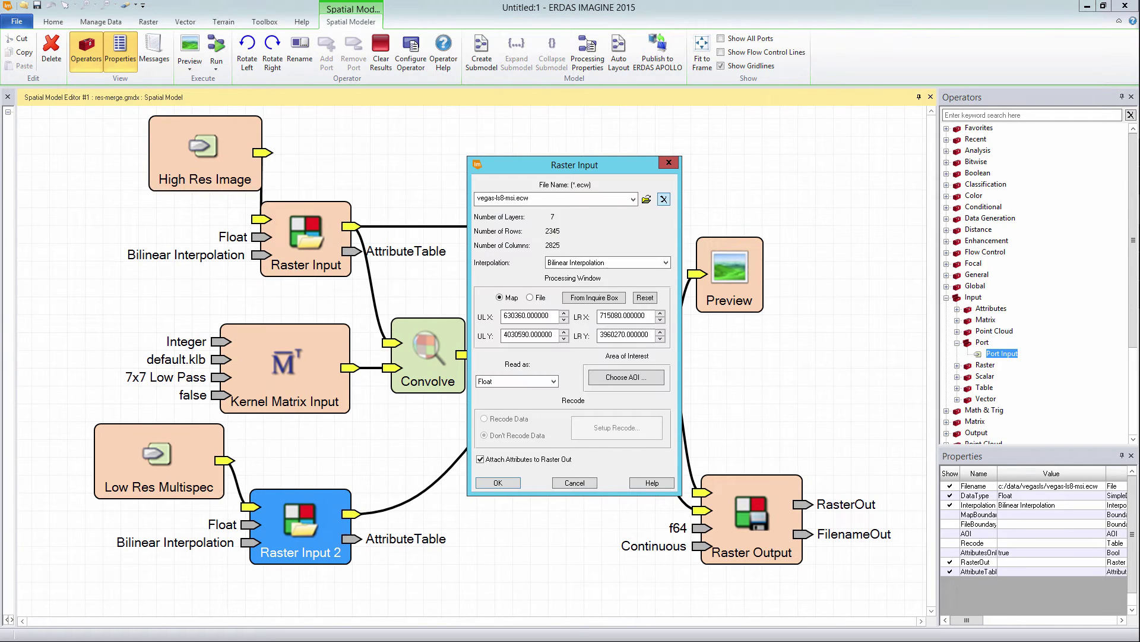
click(664, 199)
key(Return)
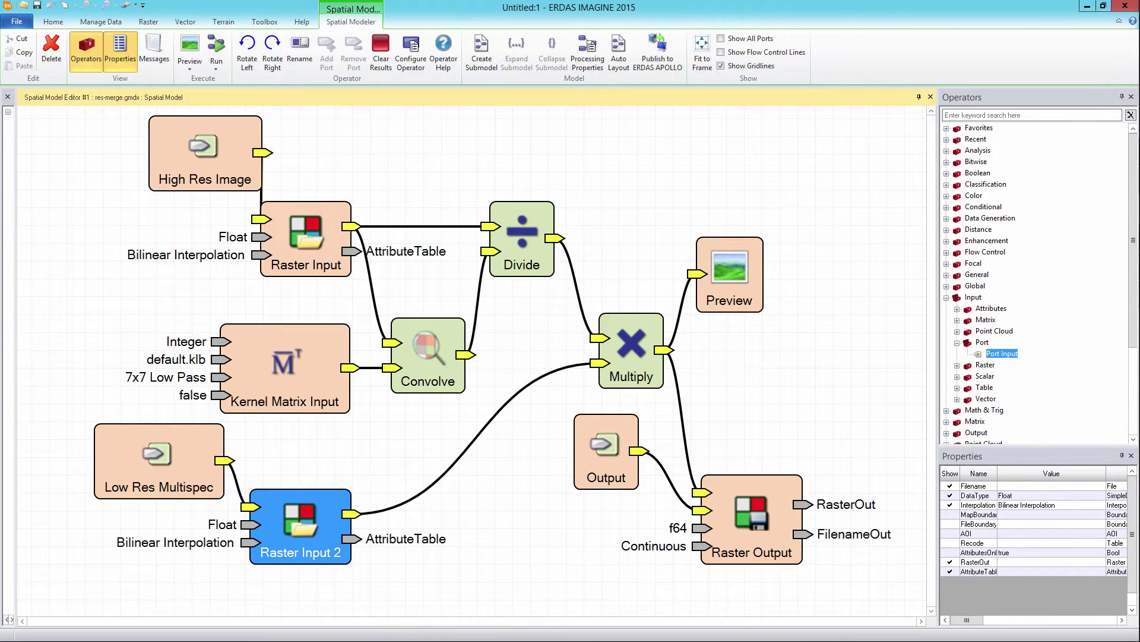
double_click(752, 517)
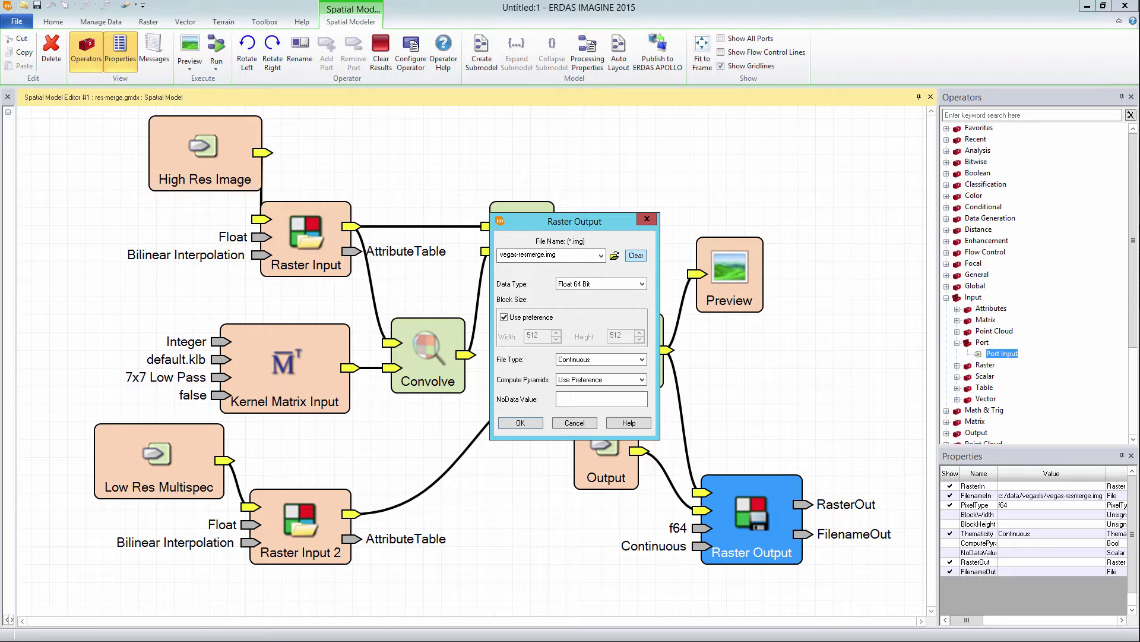
click(635, 255)
key(Return)
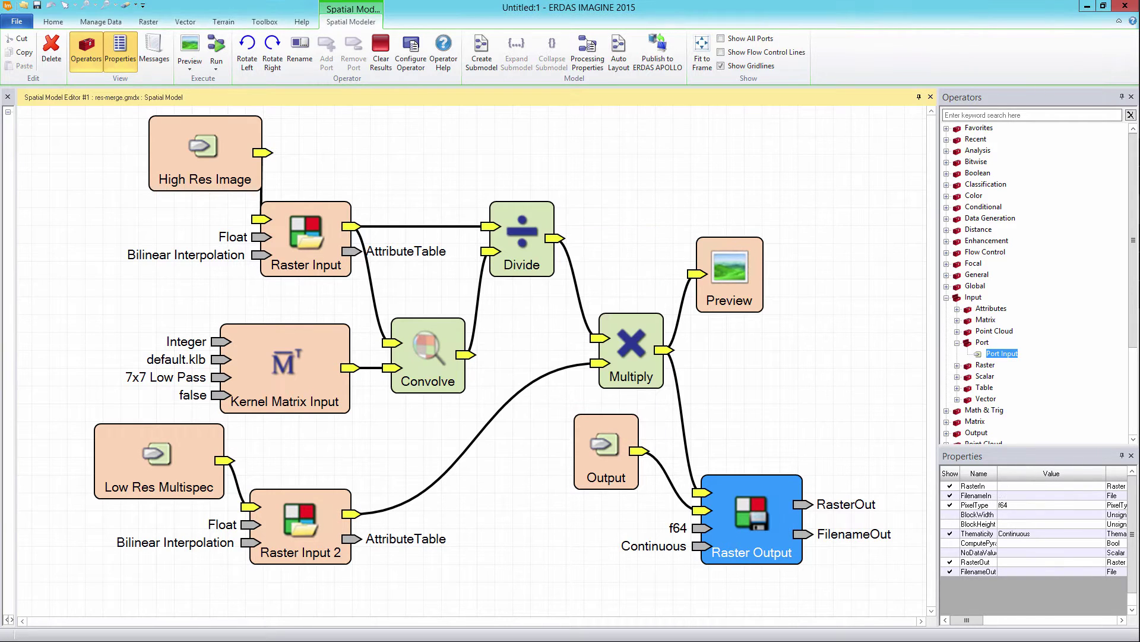
key(Escape)
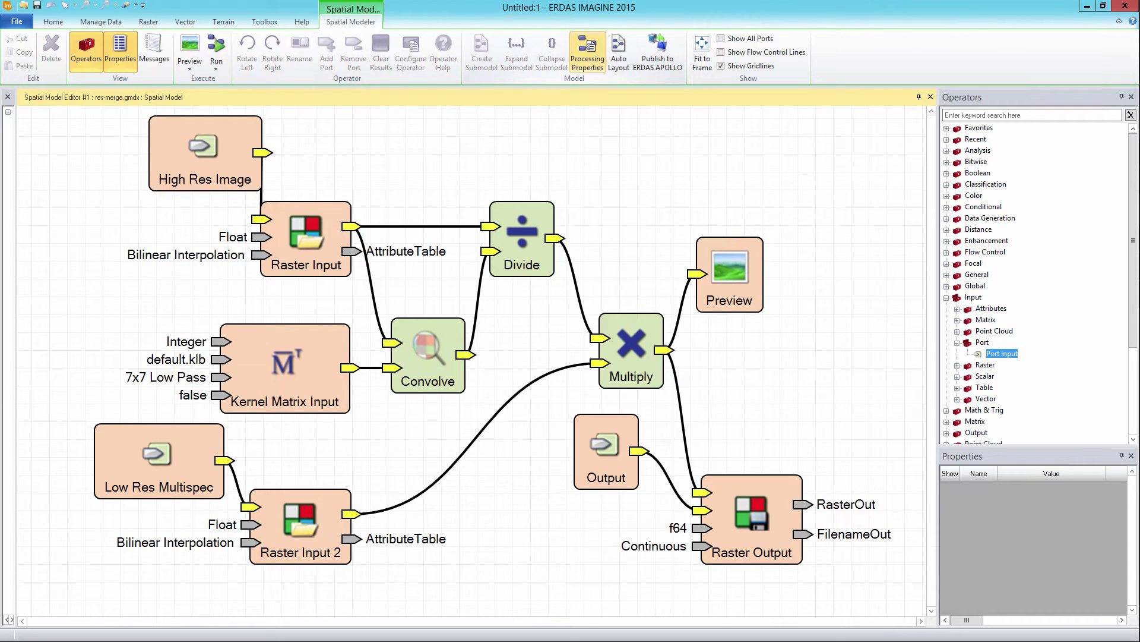
Step: In Processing Properties, set Name ResMerge, Display Name Resolution Merge, Display Category Image_Enhancement
click(587, 52)
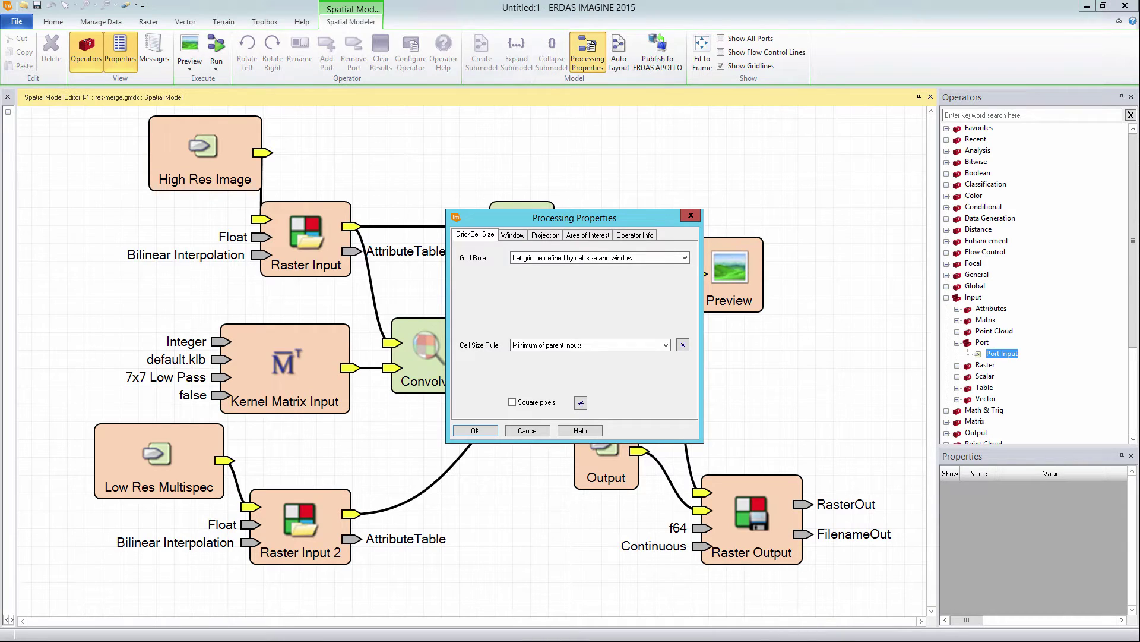
key(ctrl+shift+Tab)
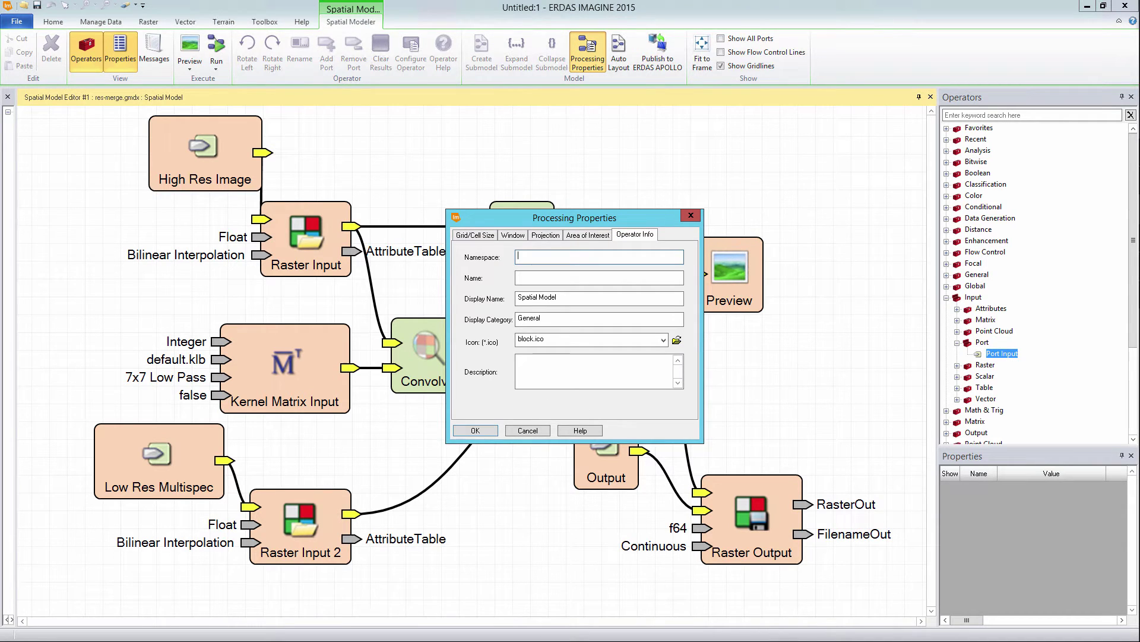
click(599, 277)
text(ResMerge)
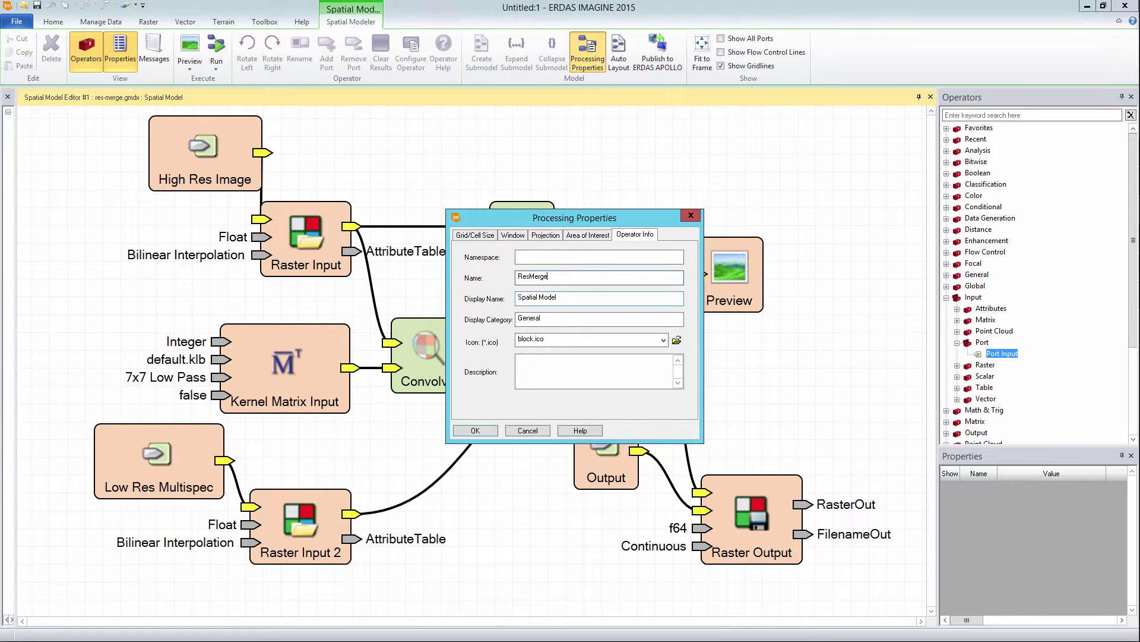
click(558, 297)
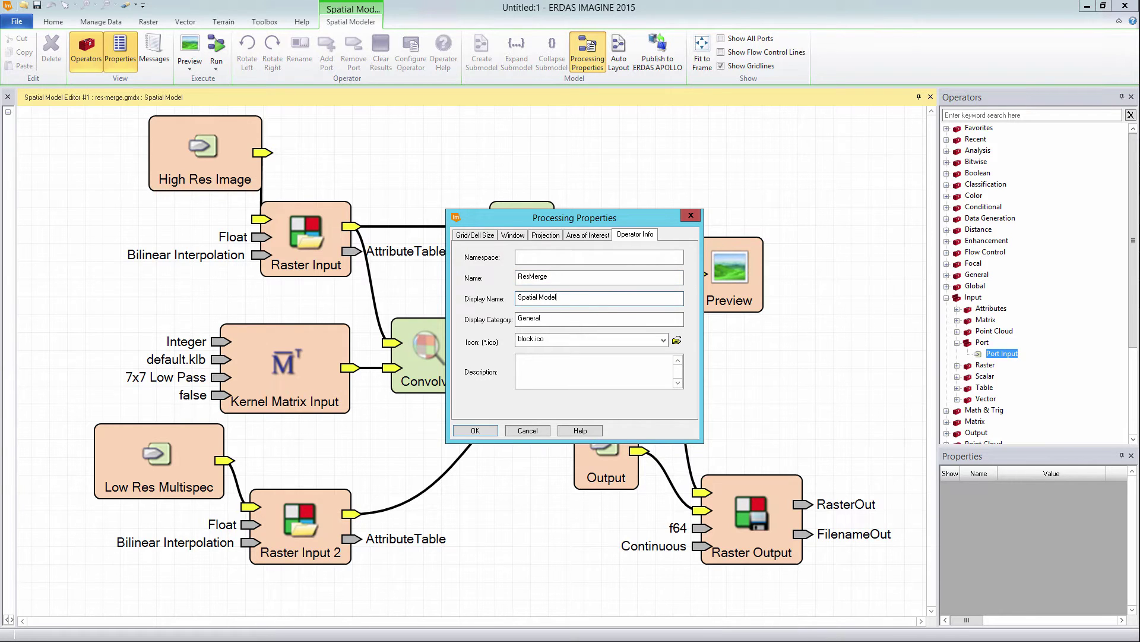
key(ctrl+a)
text(Resolution Merge)
key(Tab)
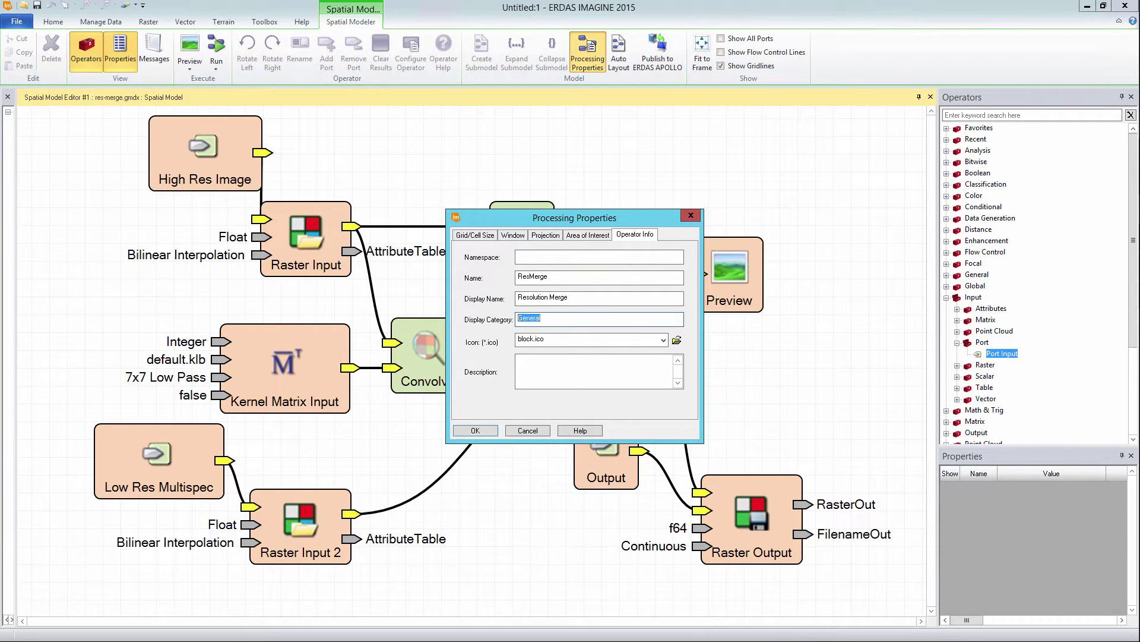
text(Image_Enhancement)
key(Tab)
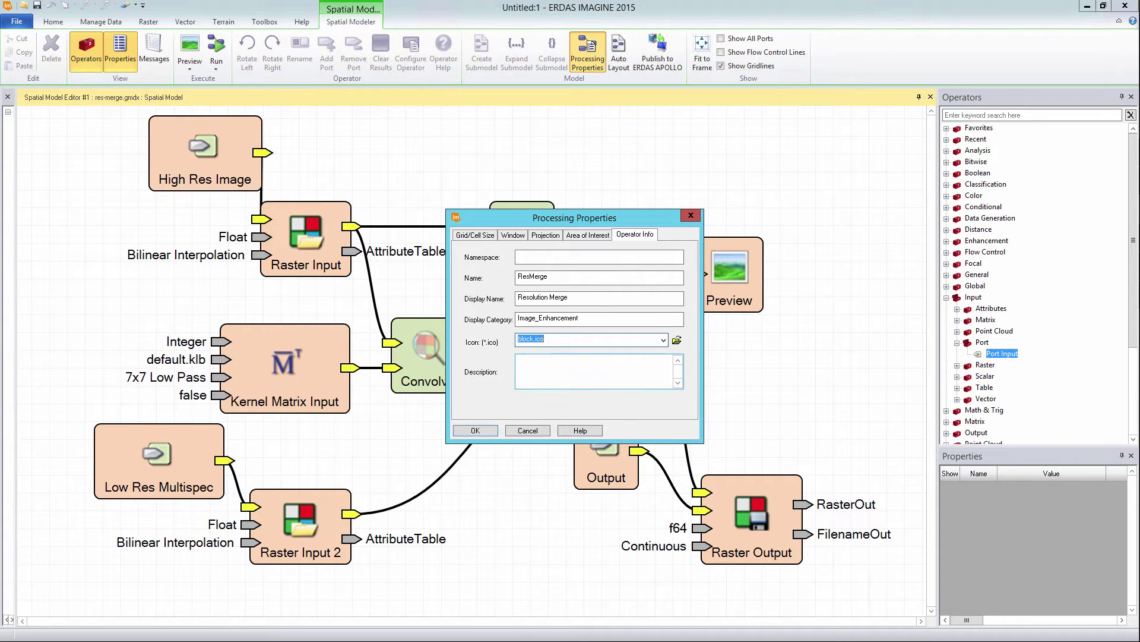
click(532, 361)
Step: Paste the resolution-merge description into the Description box and apply the Processing Properties
right_click(532, 362)
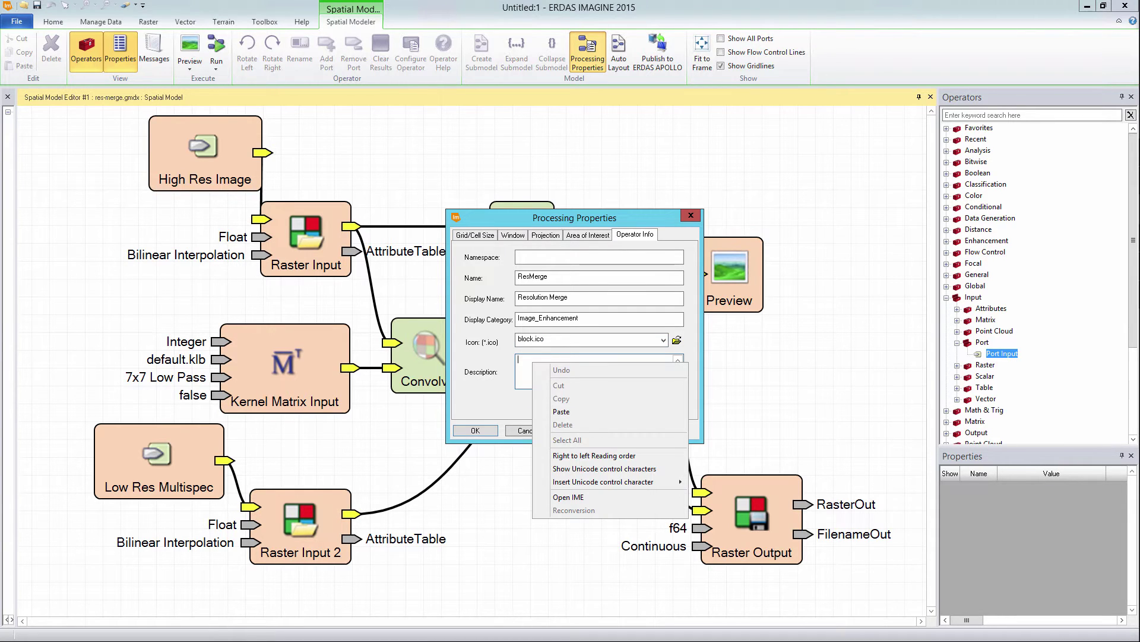
click(562, 411)
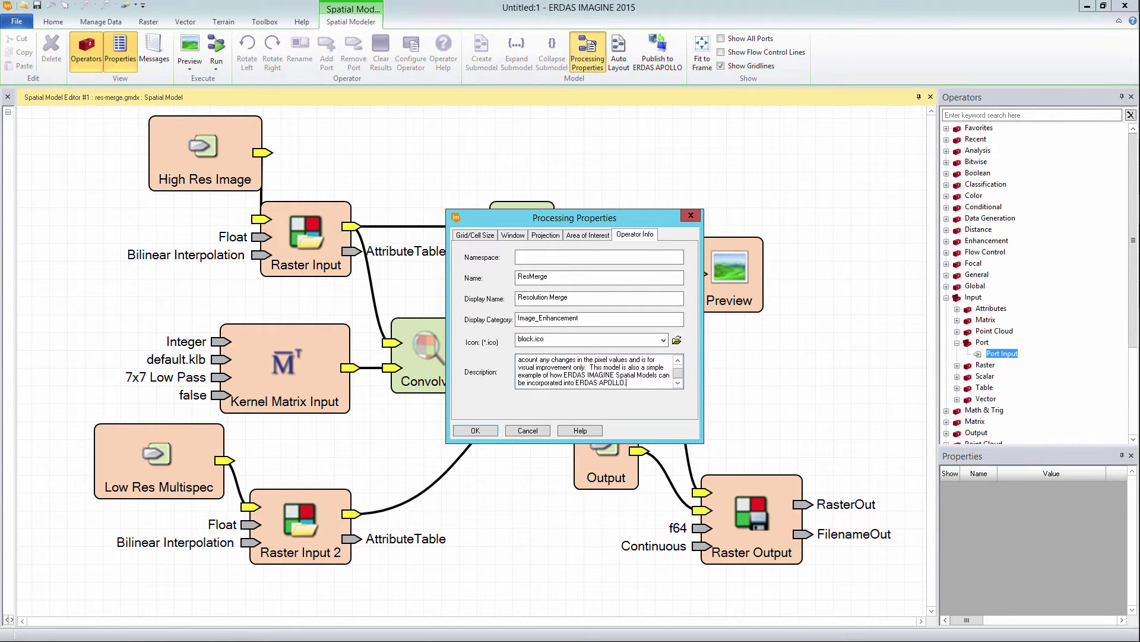
click(678, 360)
click(678, 360)
click(678, 360)
click(678, 360)
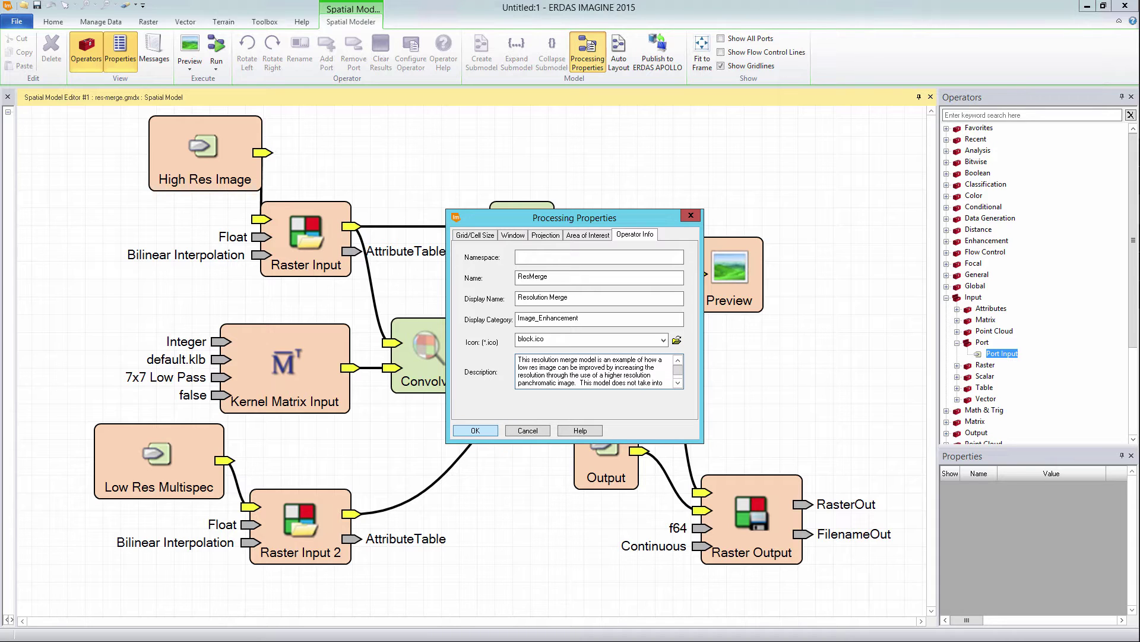
key(Return)
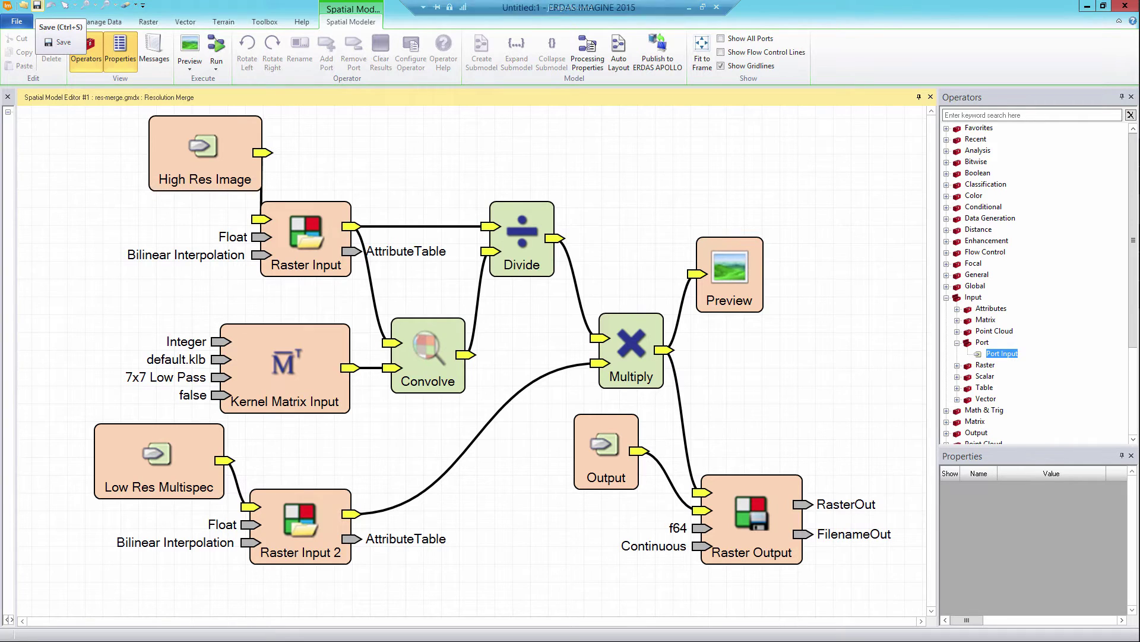
Step: Save the Resolution Merge model and switch the ribbon to the Home tab
click(37, 5)
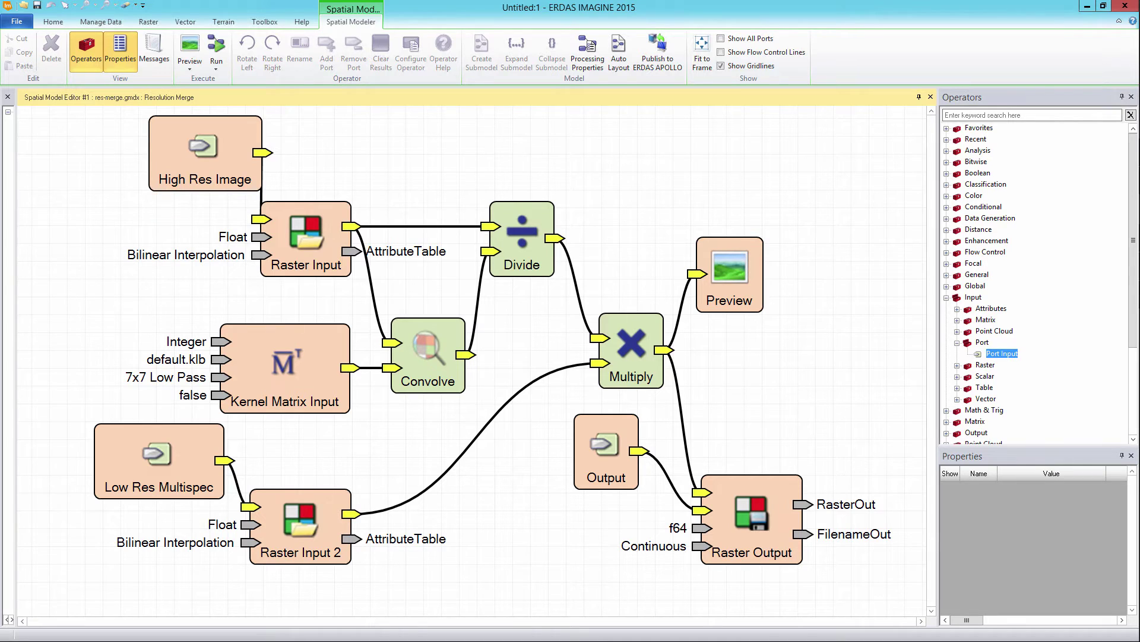
click(52, 21)
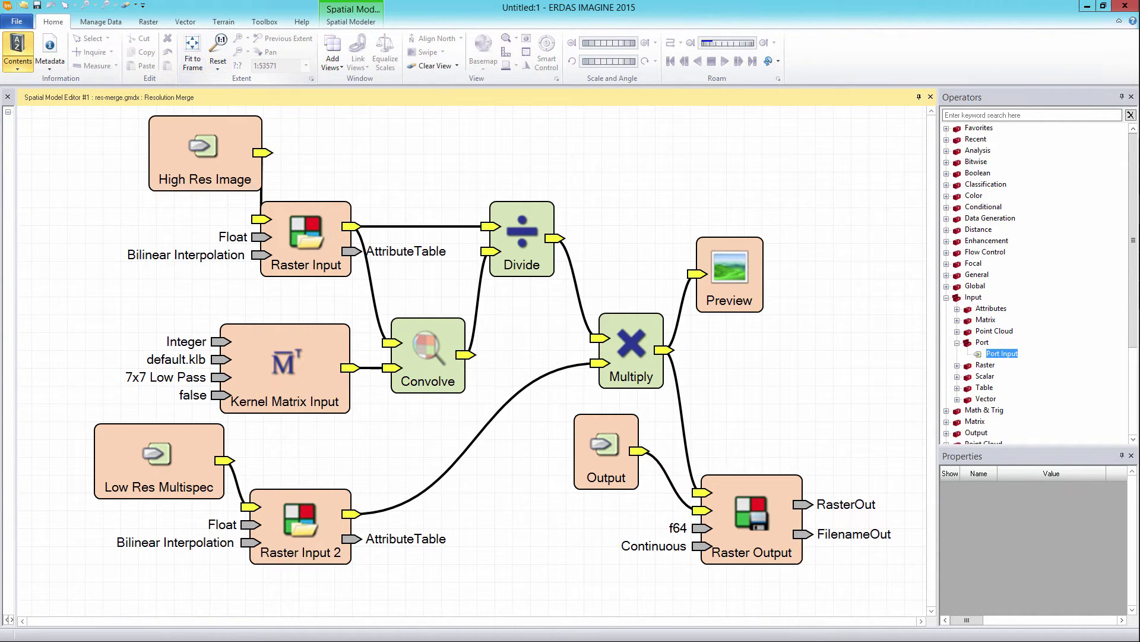
Step: Create a new empty 2D view, then choose File > Open > Web Service
click(332, 60)
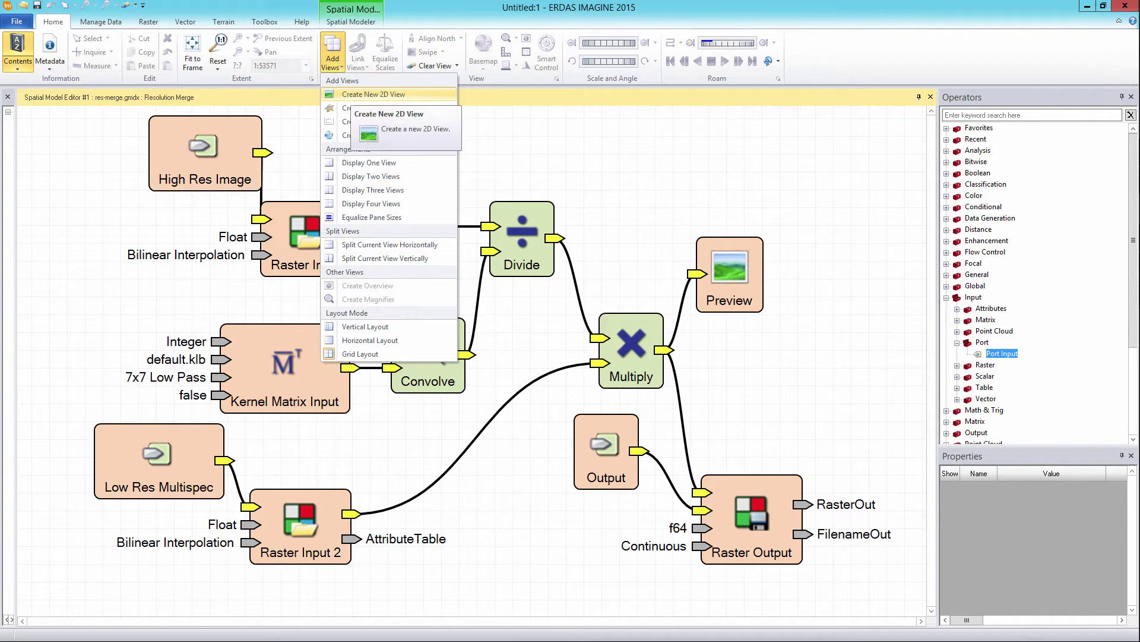
click(373, 94)
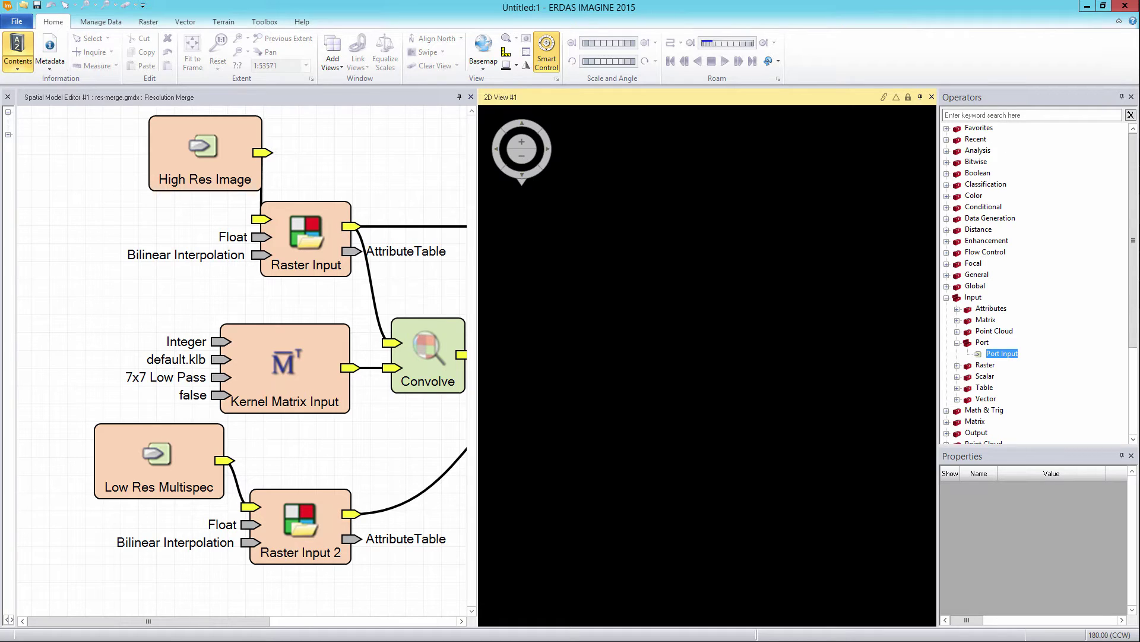
click(17, 22)
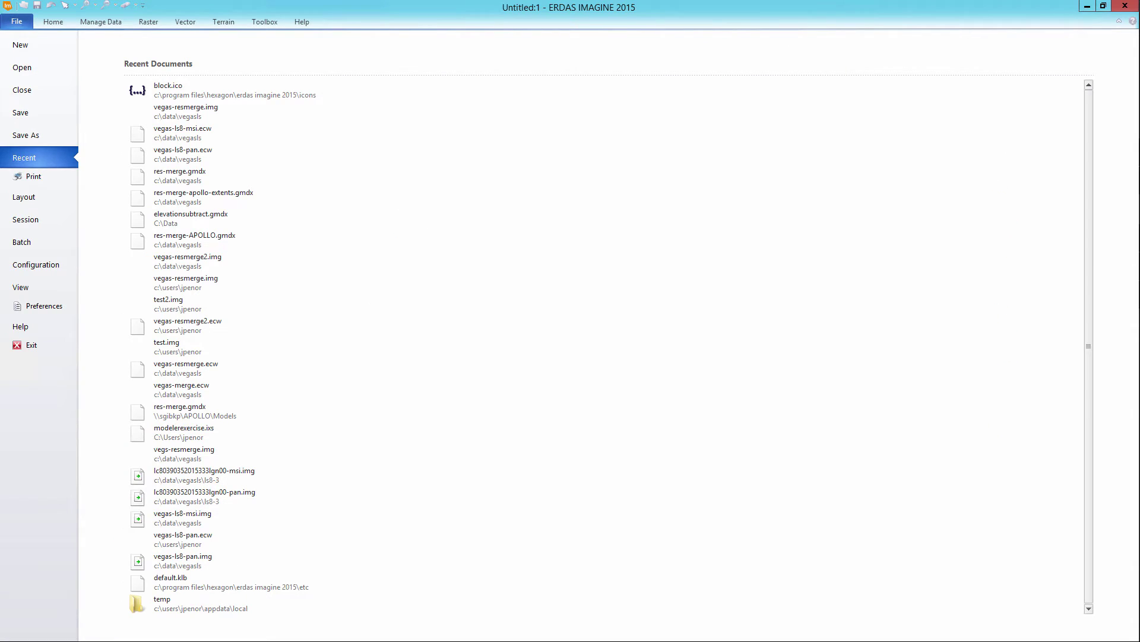
click(22, 67)
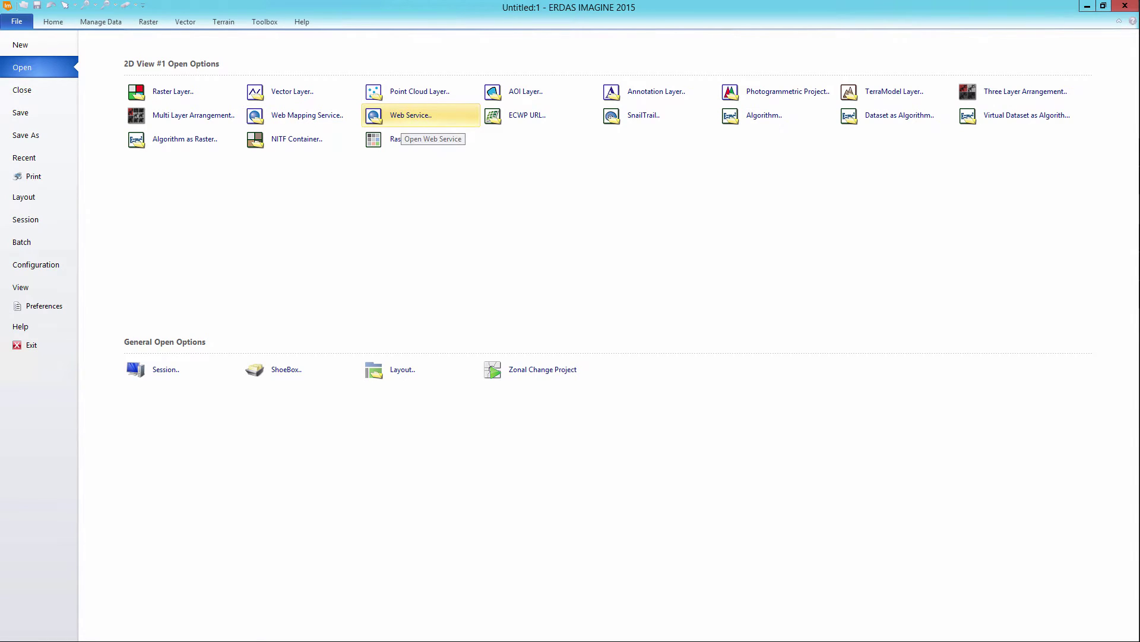
click(402, 118)
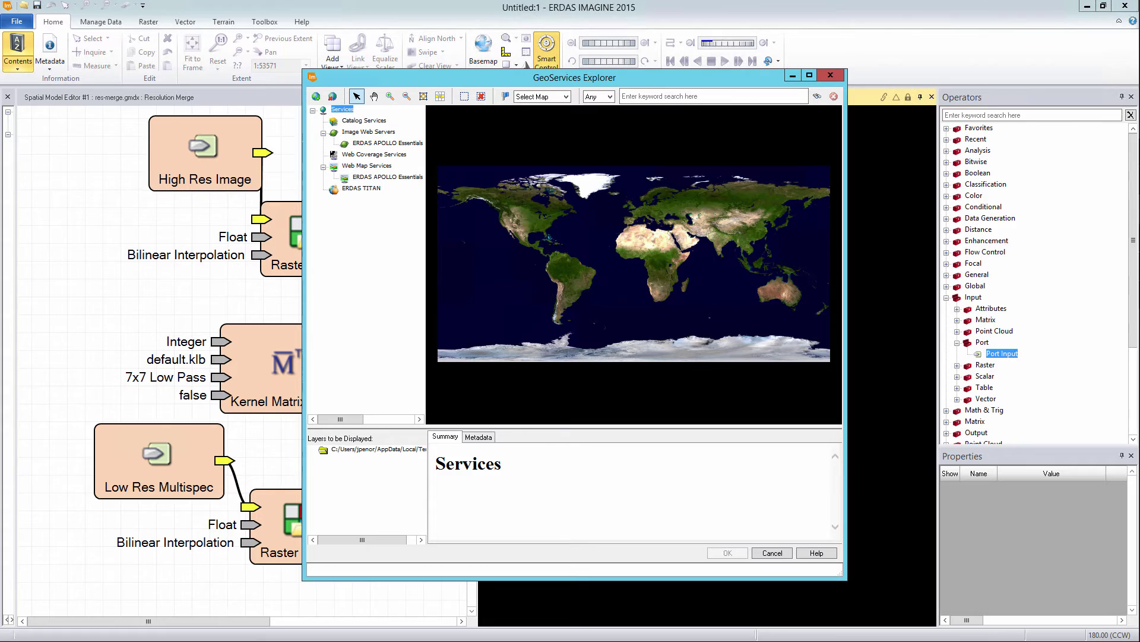
Step: Add an ERDAS APOLLO Catalog connection with host demo-apollo.hexagongeospatial.com
click(364, 120)
right_click(369, 120)
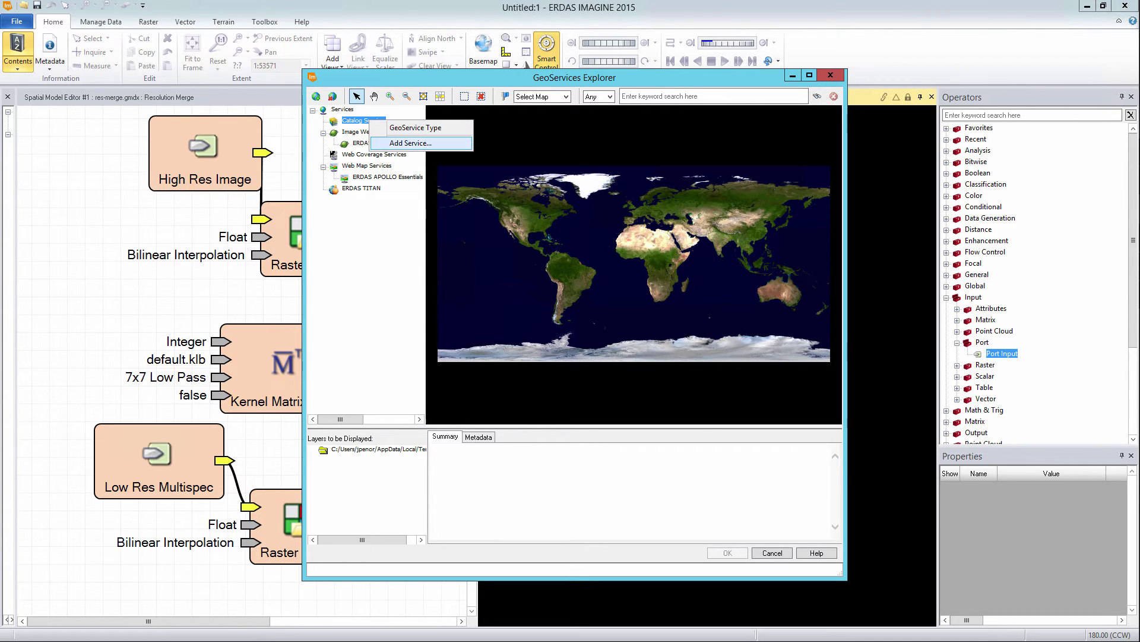
click(409, 143)
key(alt+Down)
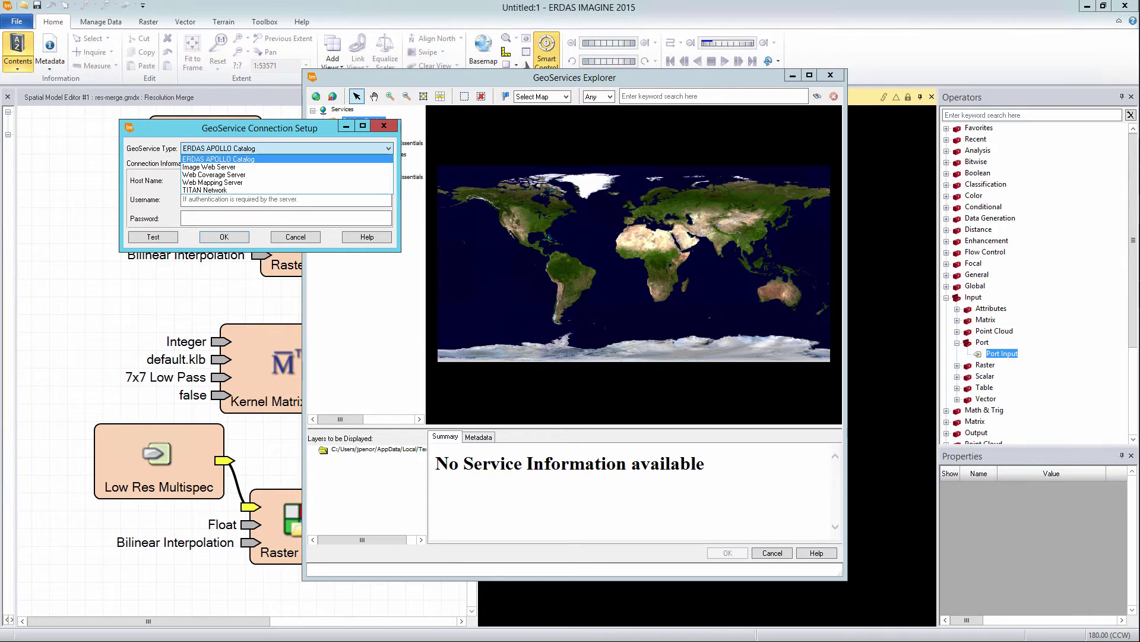
key(Return)
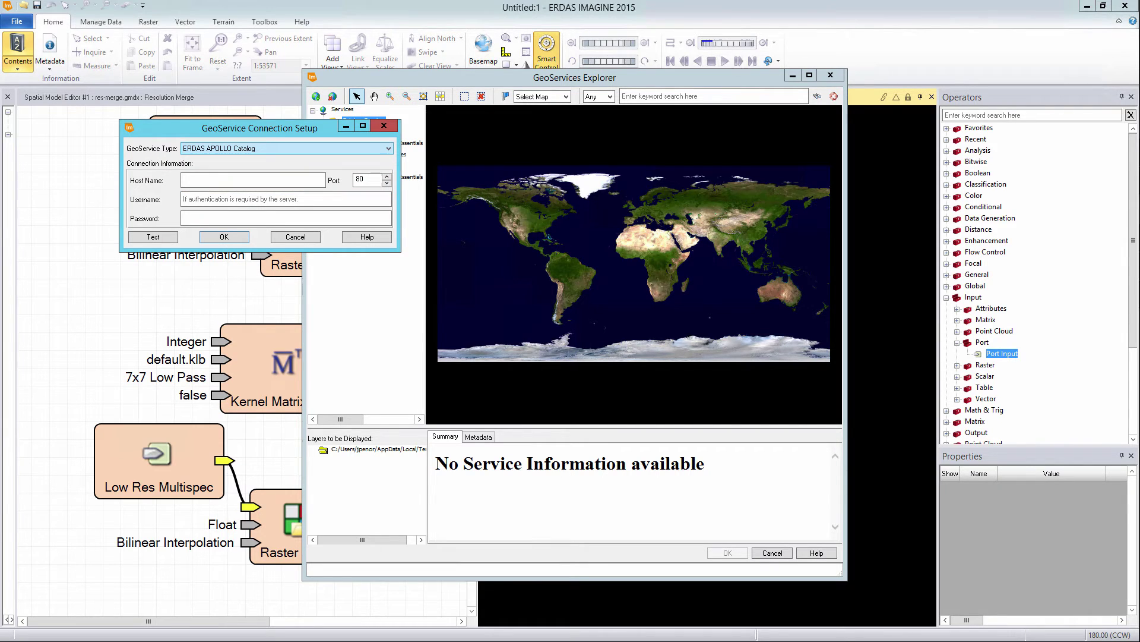
key(Tab)
text(demo.)
key(BackSpace)
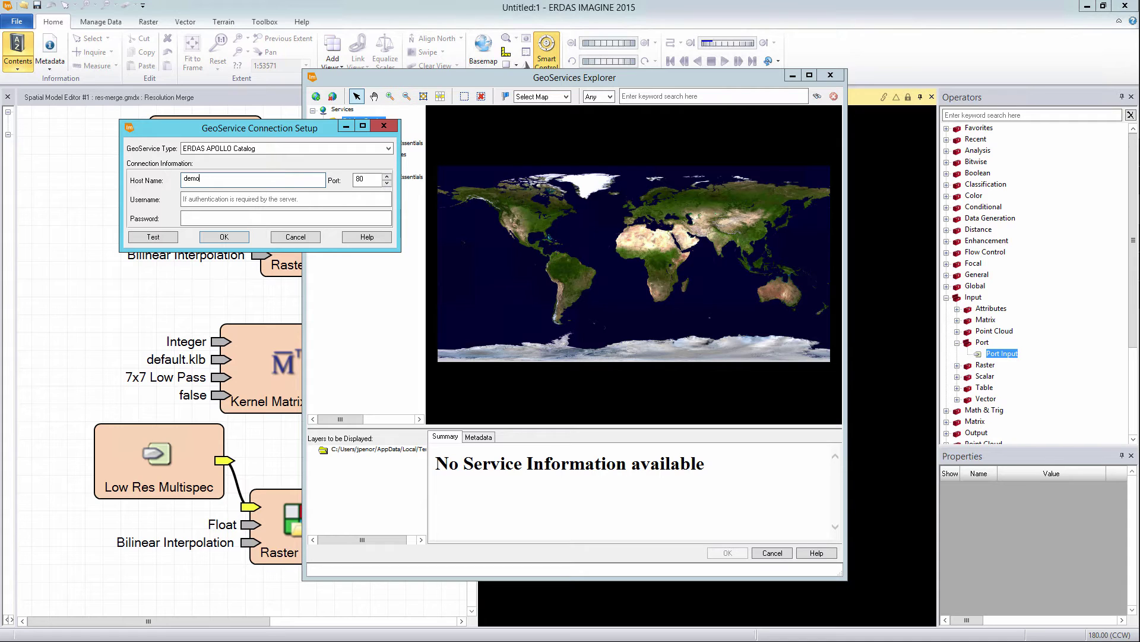
text(-apollo.hexagongeospatial.com)
Step: Enter the account username and password, test the connection successfully, and save it
click(184, 198)
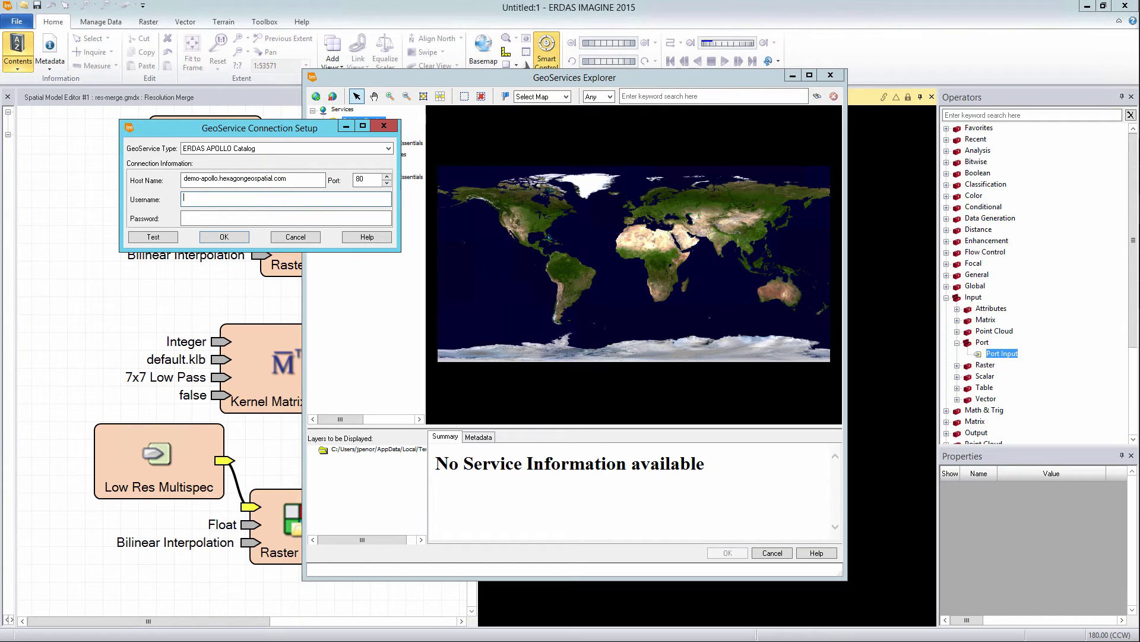
key(Tab)
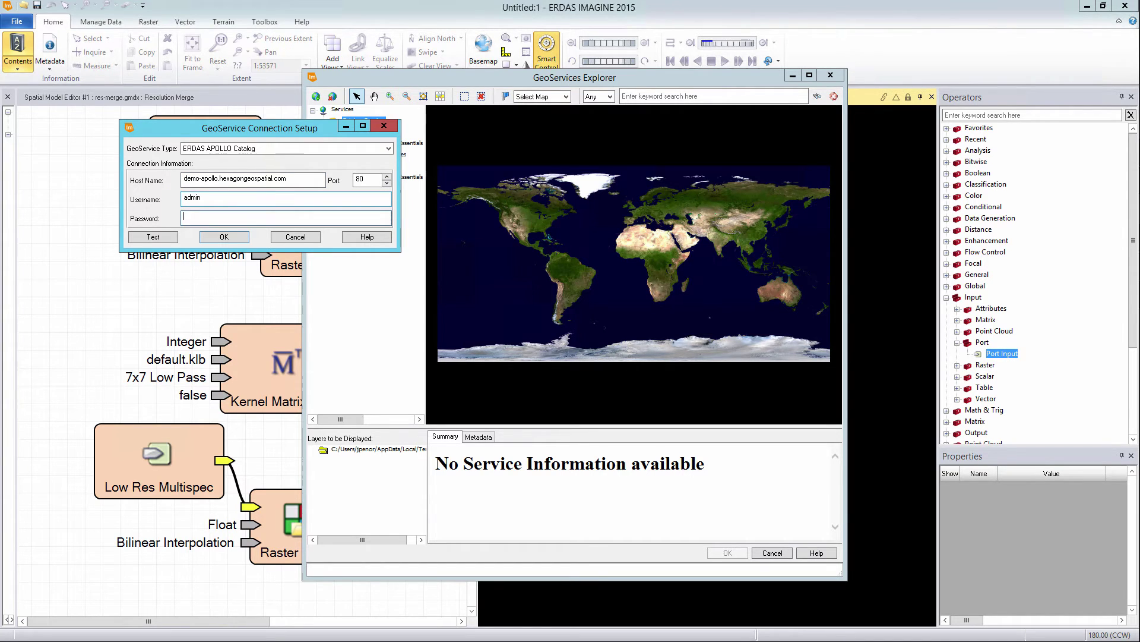
key(Return)
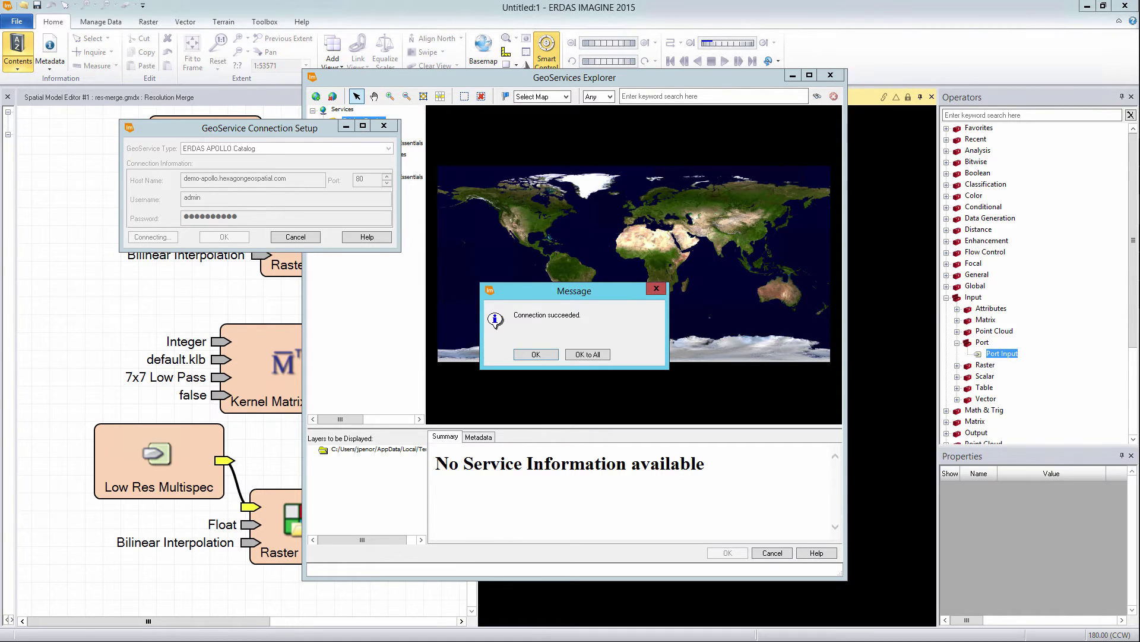
key(Return)
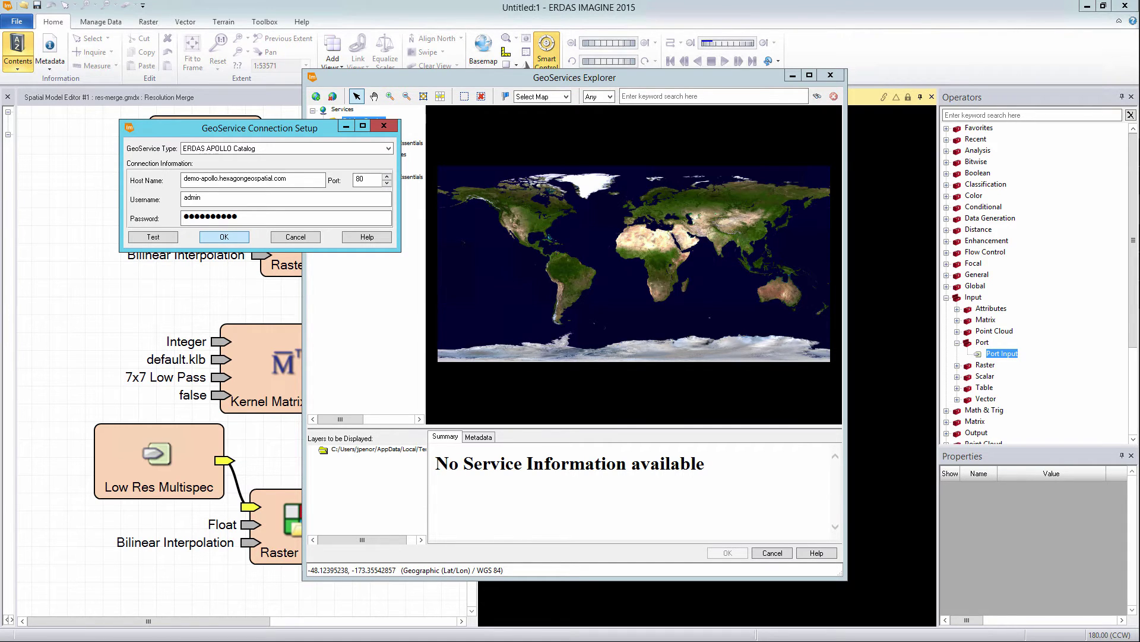
key(Return)
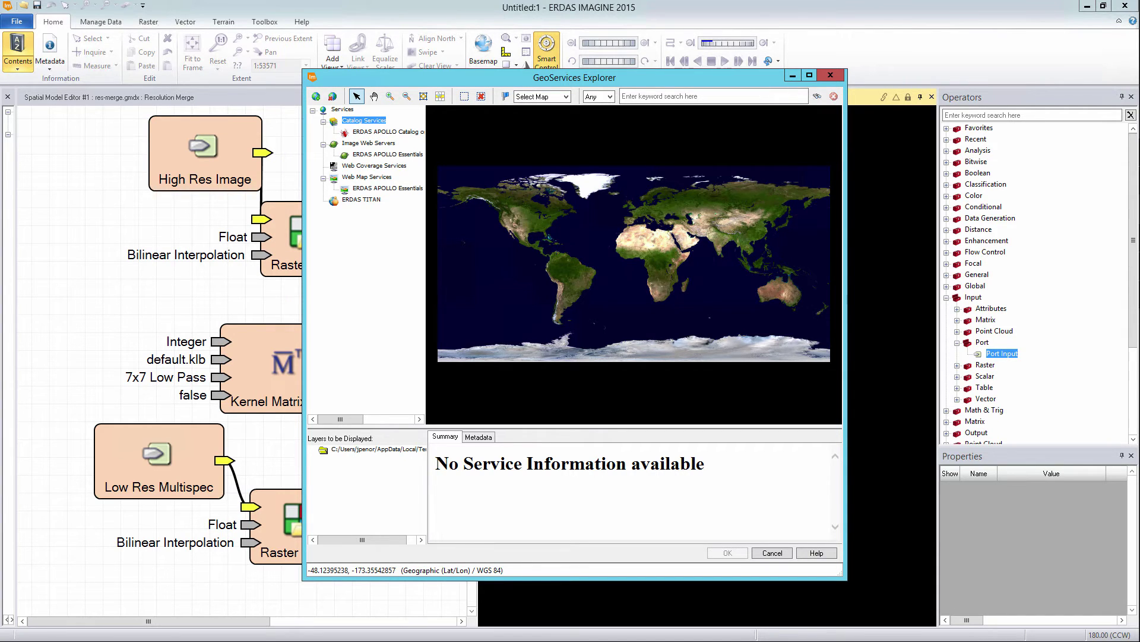
Step: Select the APOLLO Catalog entry, then close GeoServices Explorer and the empty 2D View #1 panel
drag(425, 249, 484, 249)
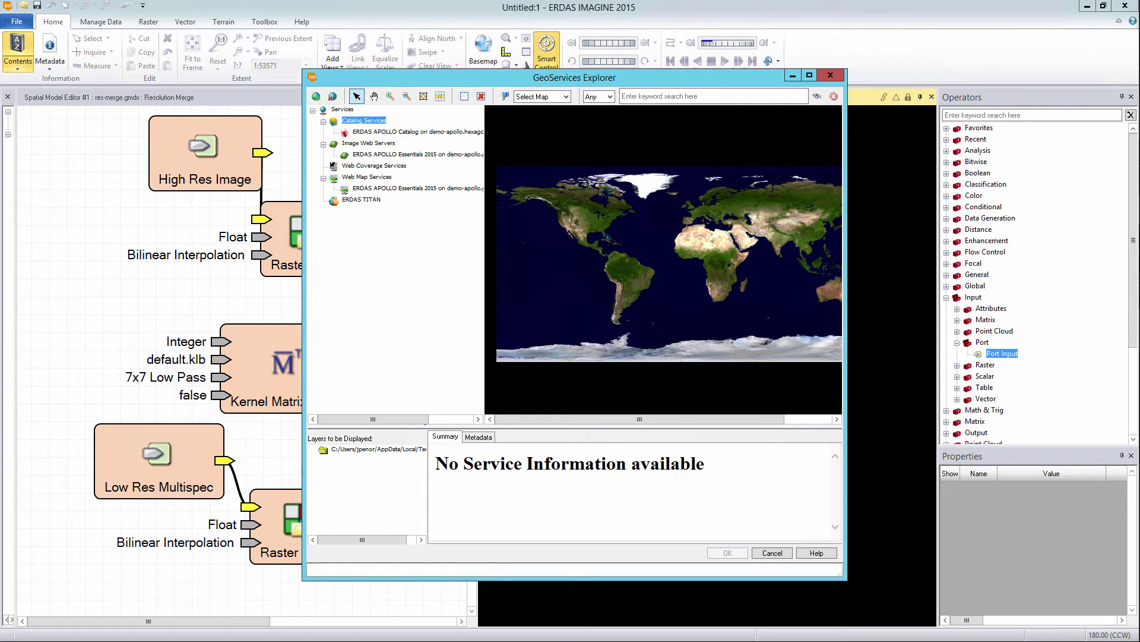
click(418, 131)
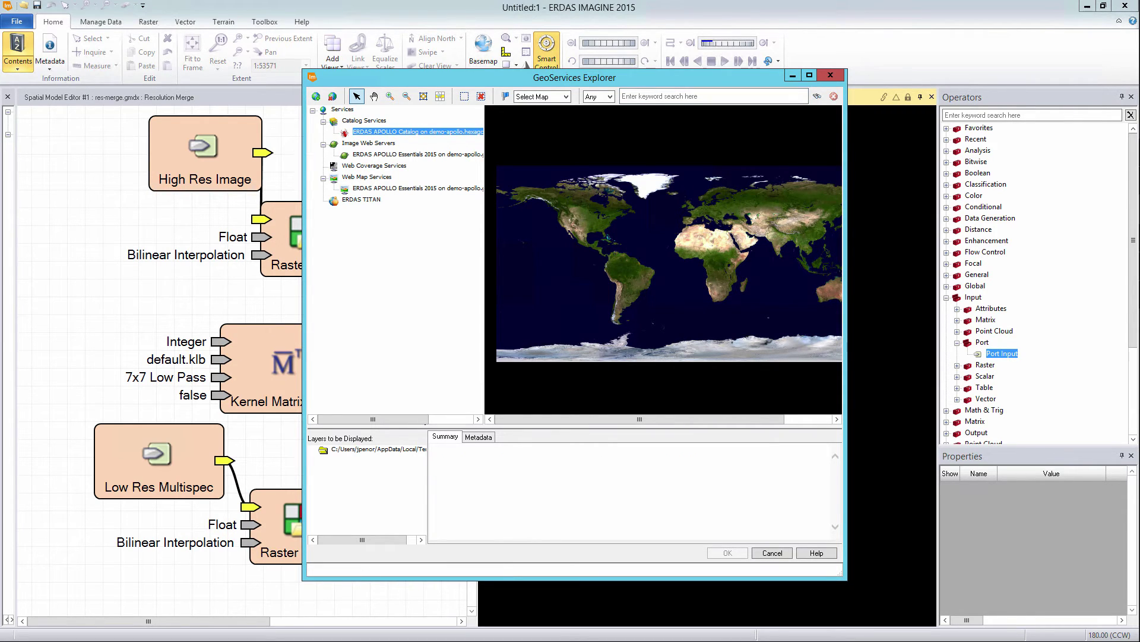
click(831, 75)
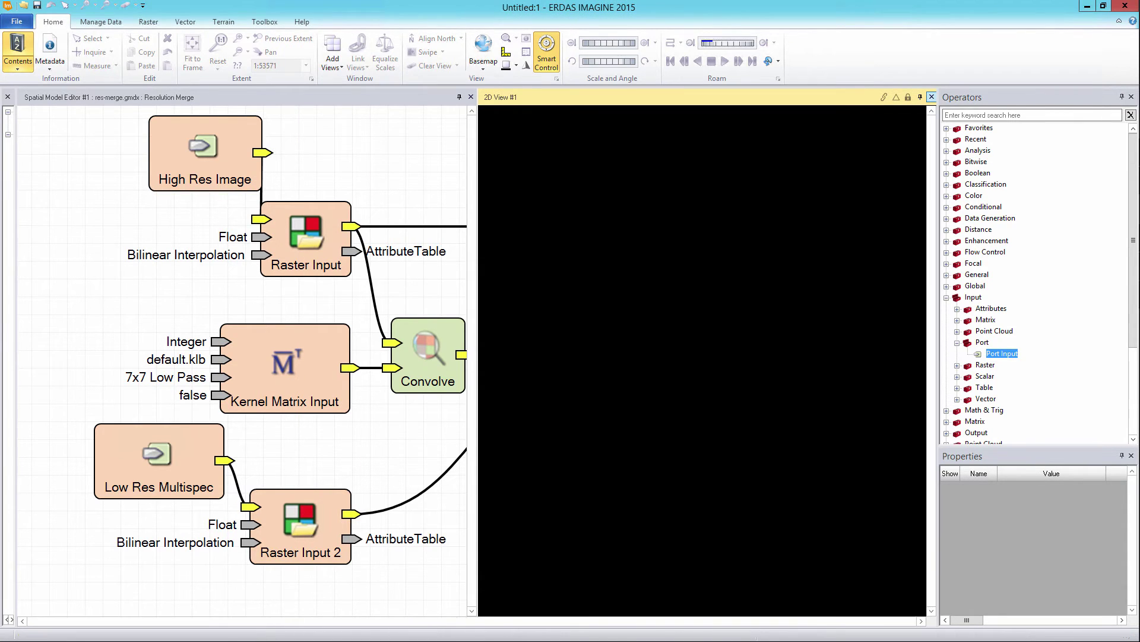
click(931, 97)
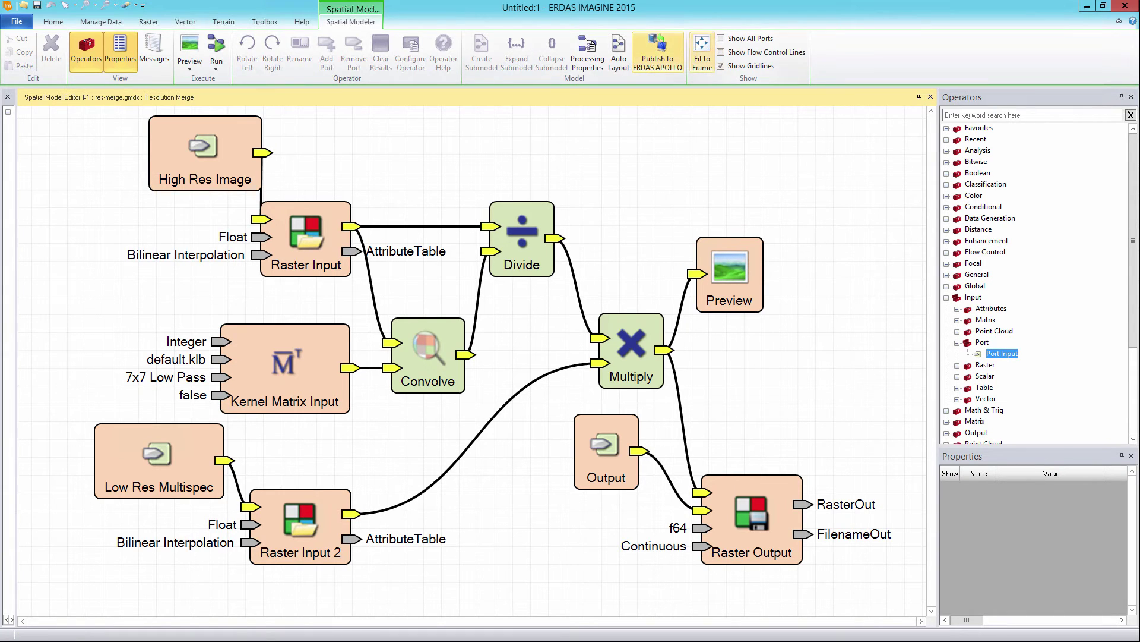
Step: Publish the Resolution Merge model to the demo-apollo catalog server and acknowledge the success message
click(658, 52)
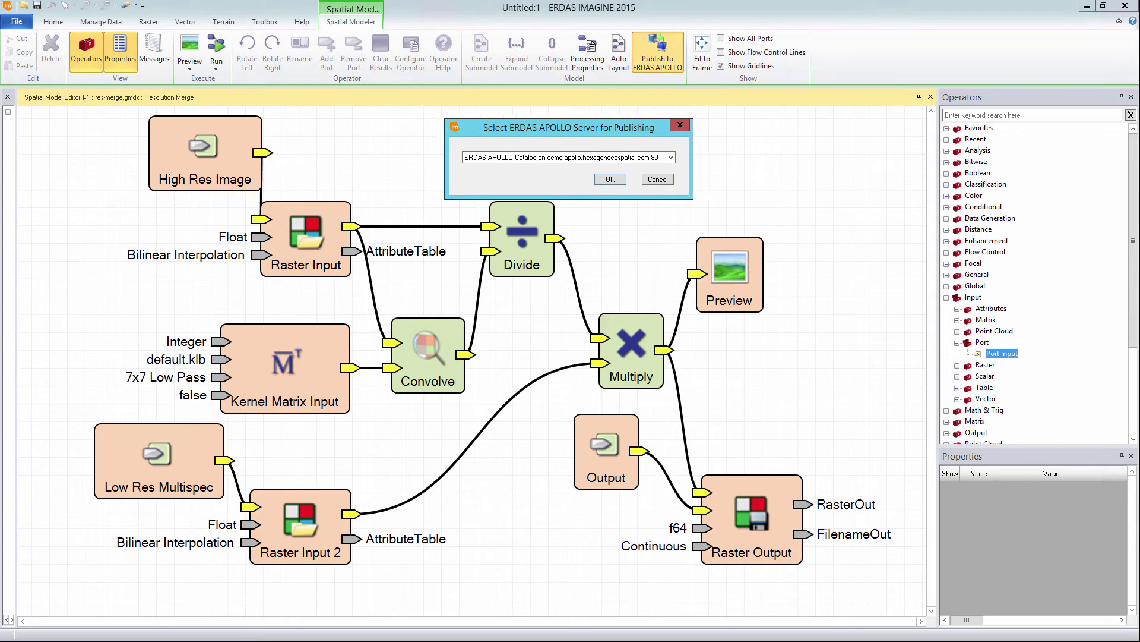
key(alt+Down)
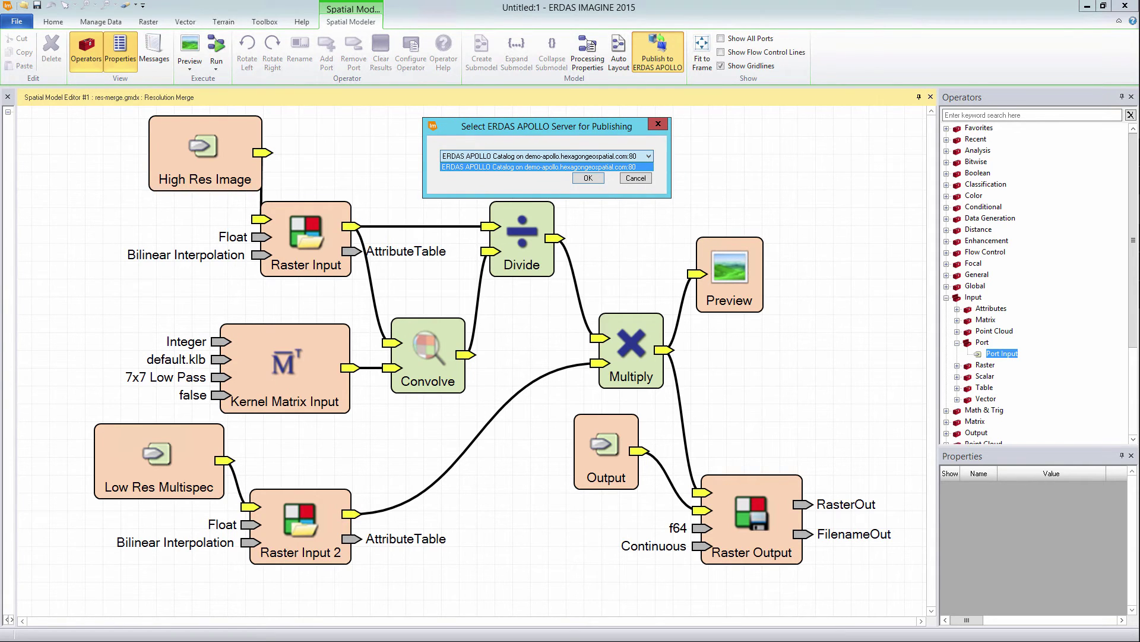
key(Return)
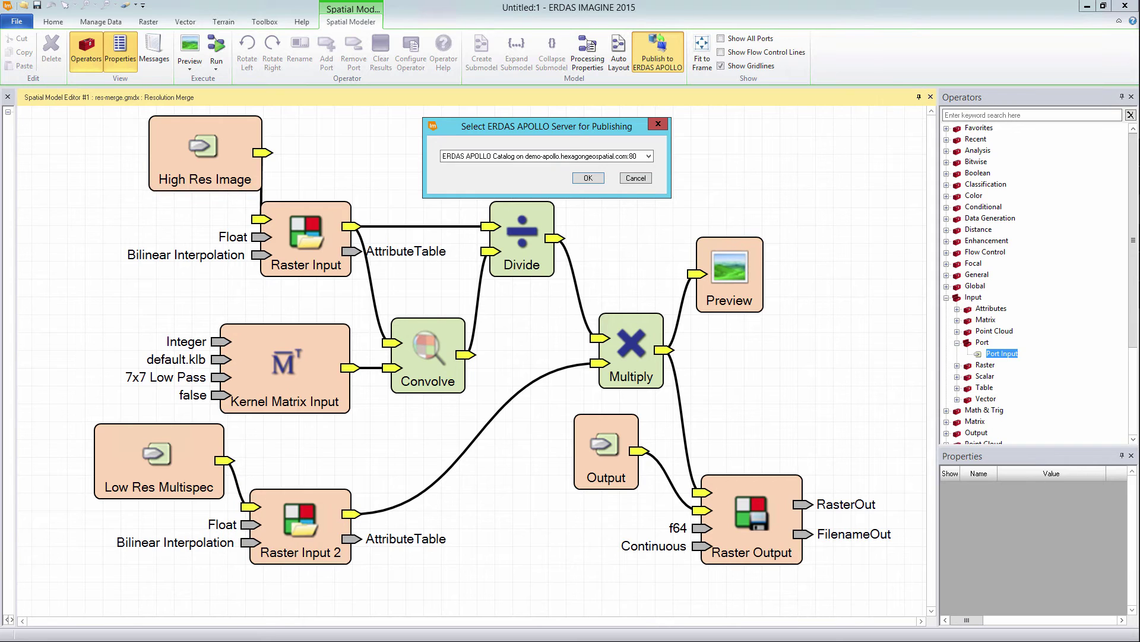
key(Return)
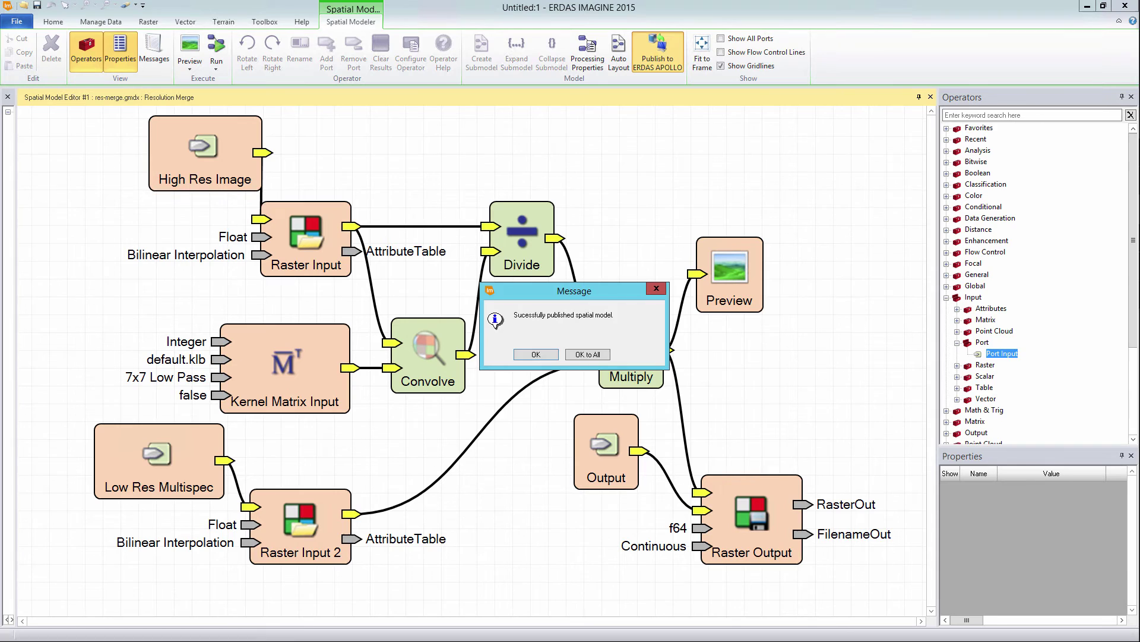
click(536, 354)
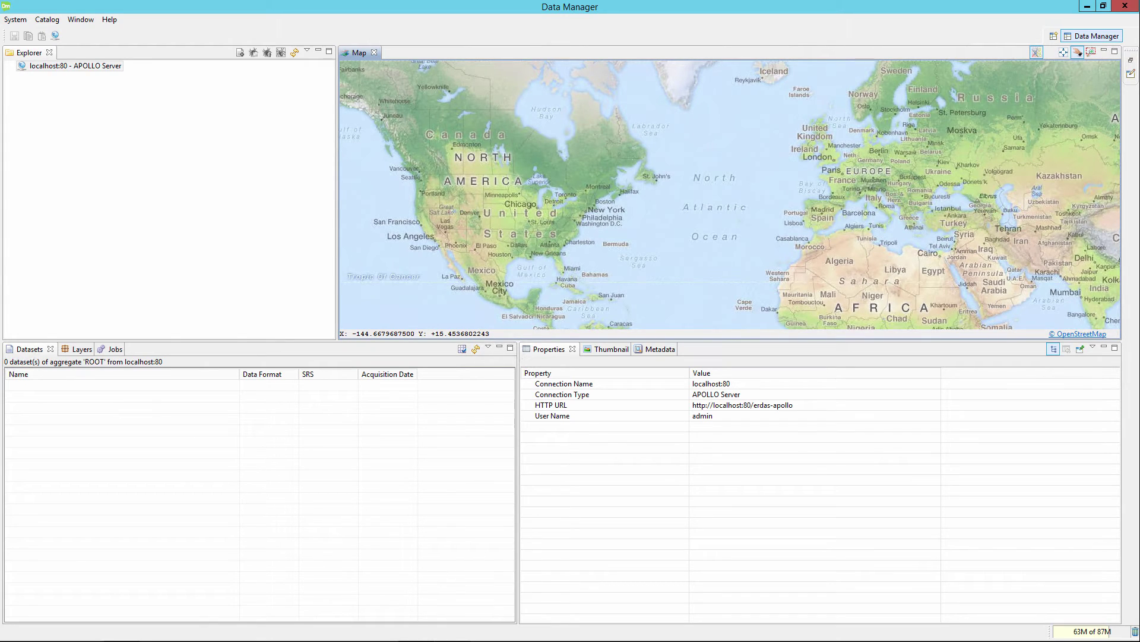
Step: Log in to the localhost:80 APOLLO Server with the account password and expand its Processes folder
click(76, 66)
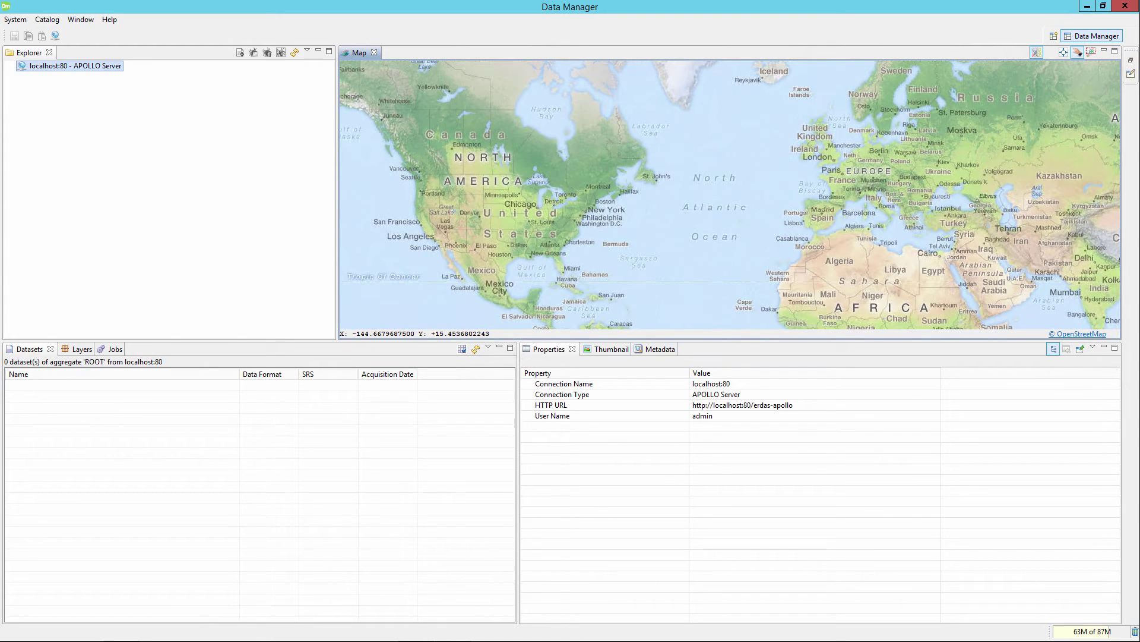
right_click(33, 66)
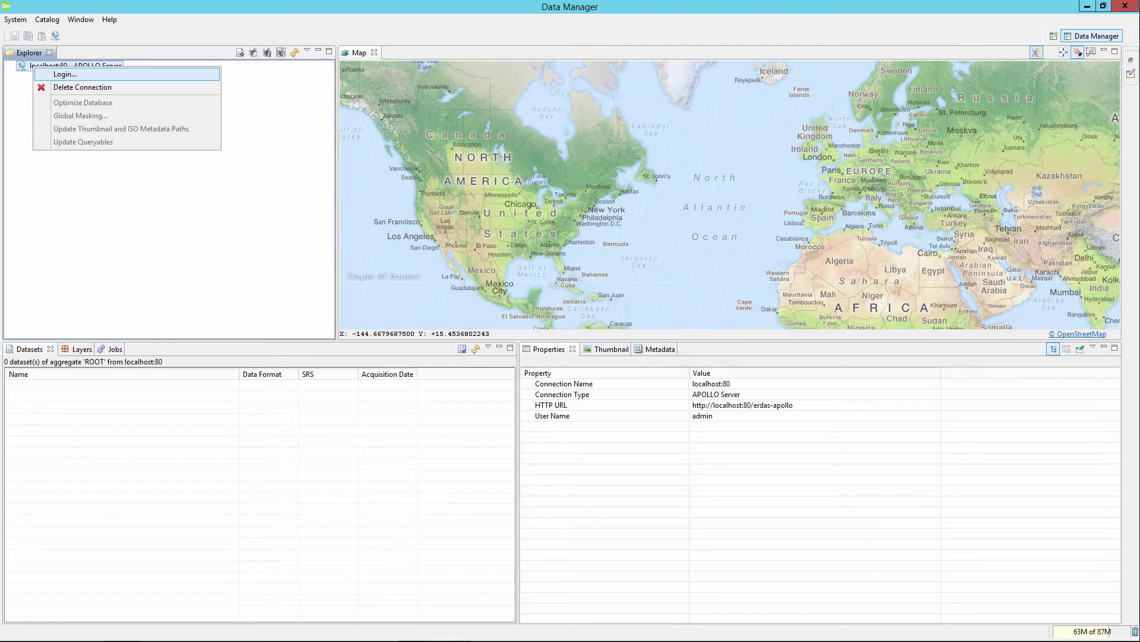
click(65, 74)
key(Tab)
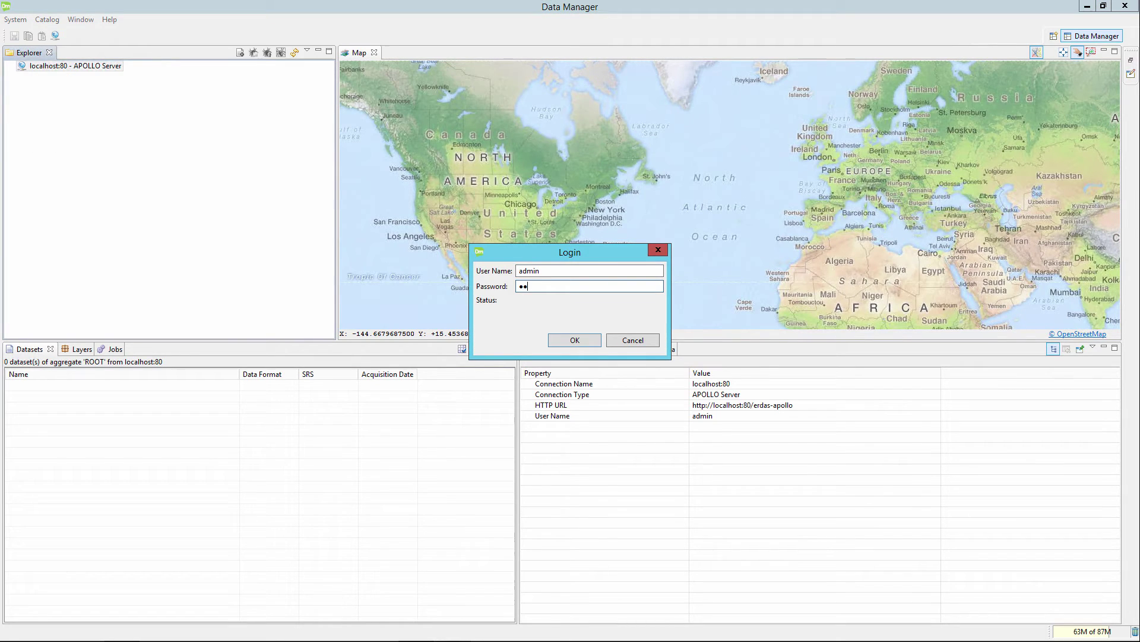
key(Return)
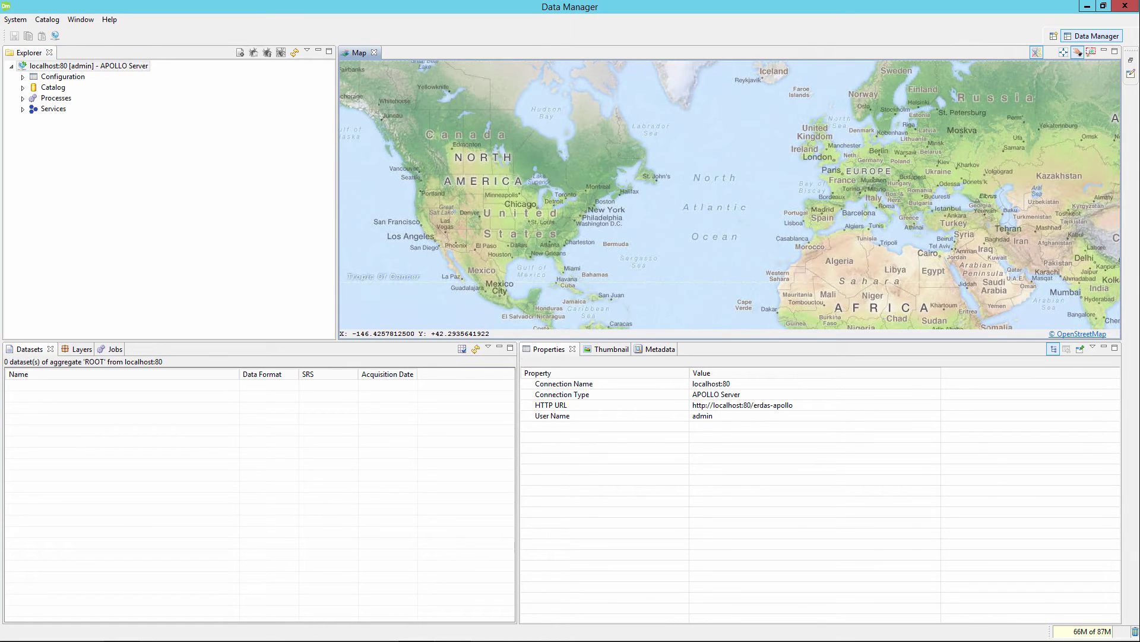
click(22, 98)
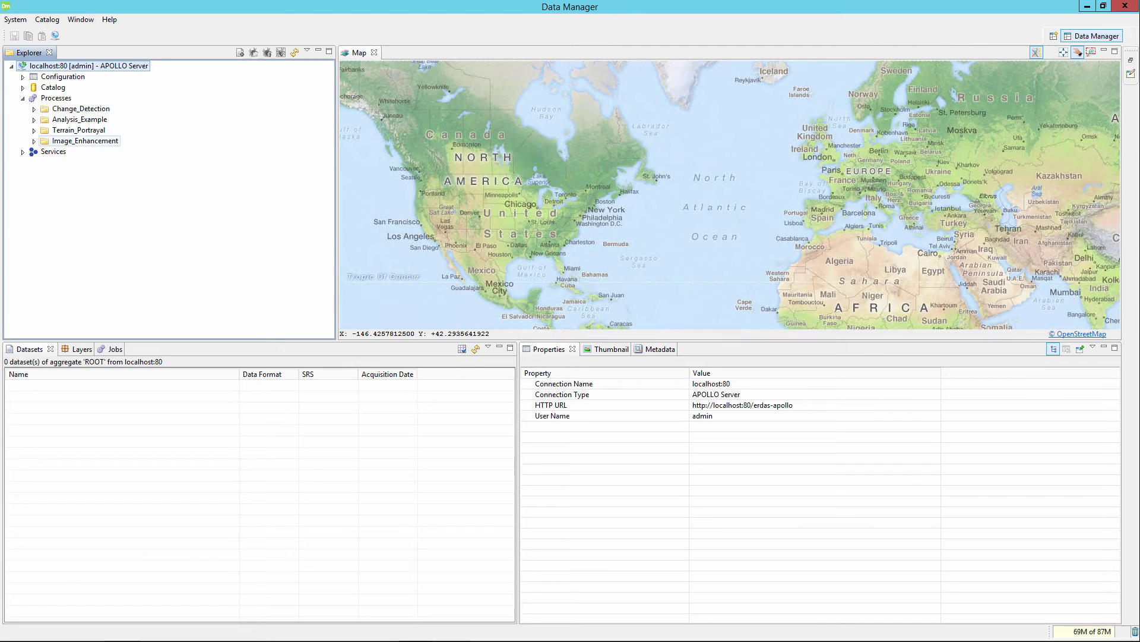
click(85, 141)
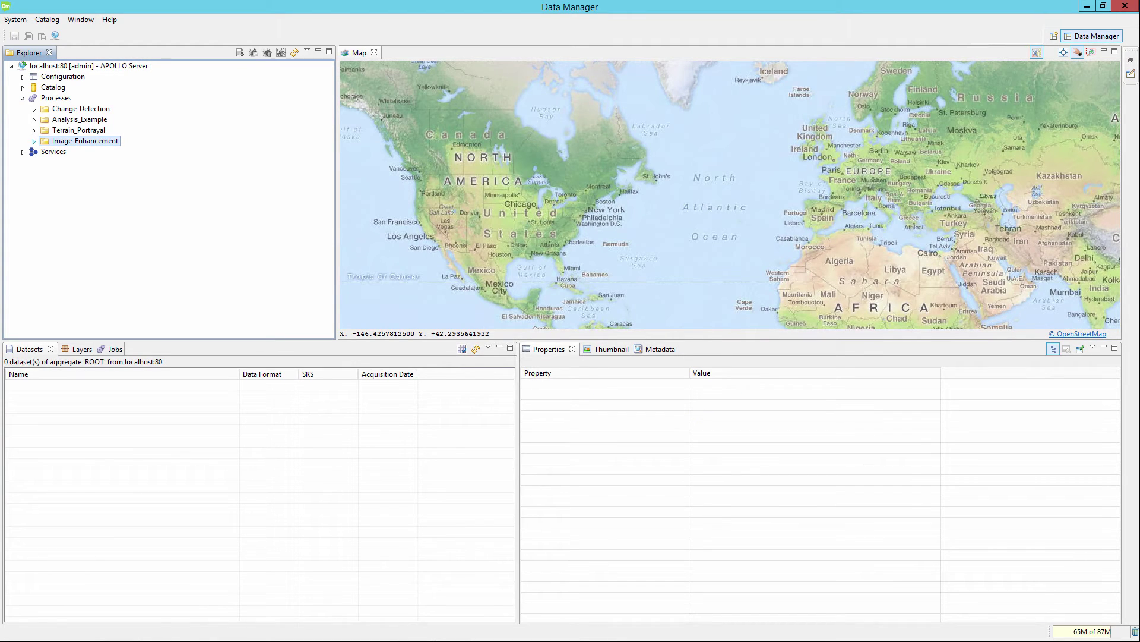
Step: Expand Image_Enhancement, select IMAGINE SMS:IMAGINE.ResMerge, and review its Description, Title and Output properties
double_click(85, 140)
click(117, 162)
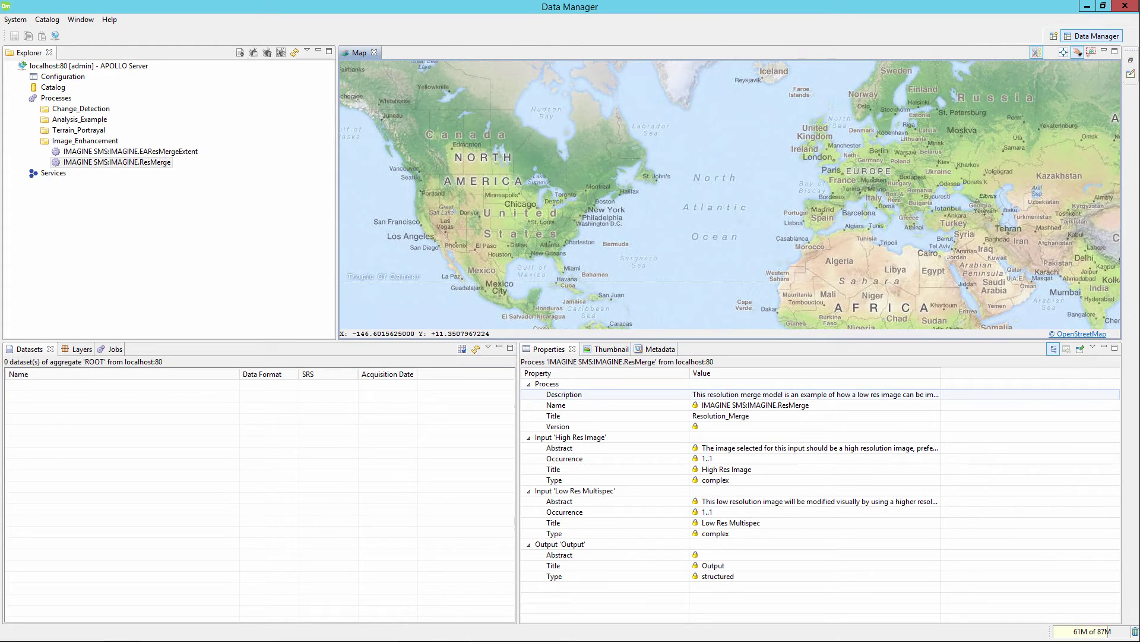
click(814, 394)
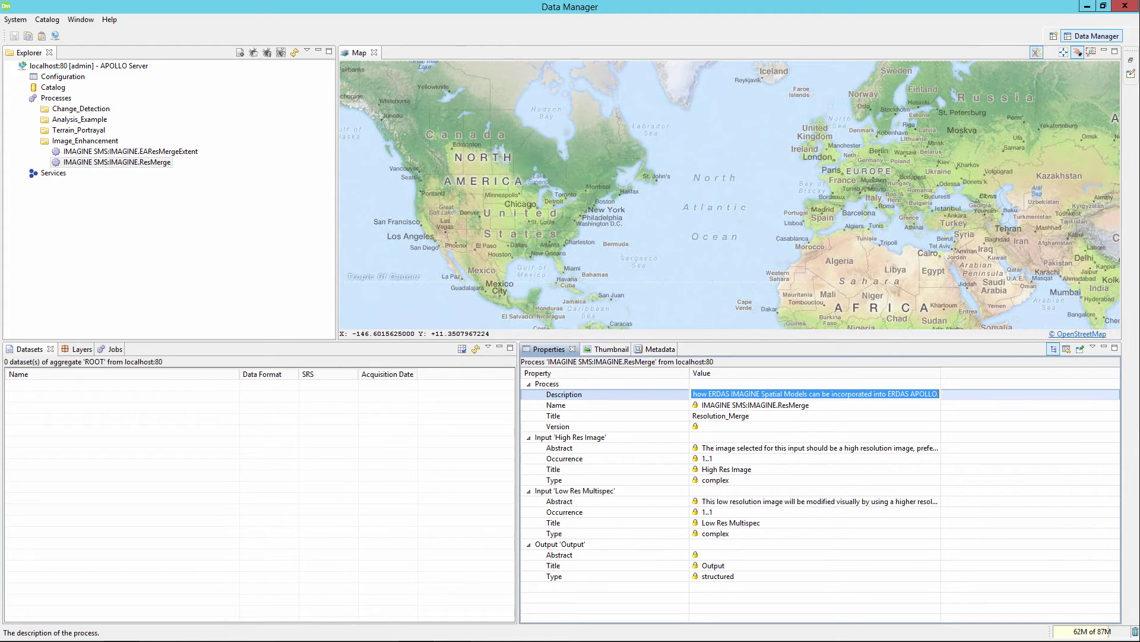
click(813, 415)
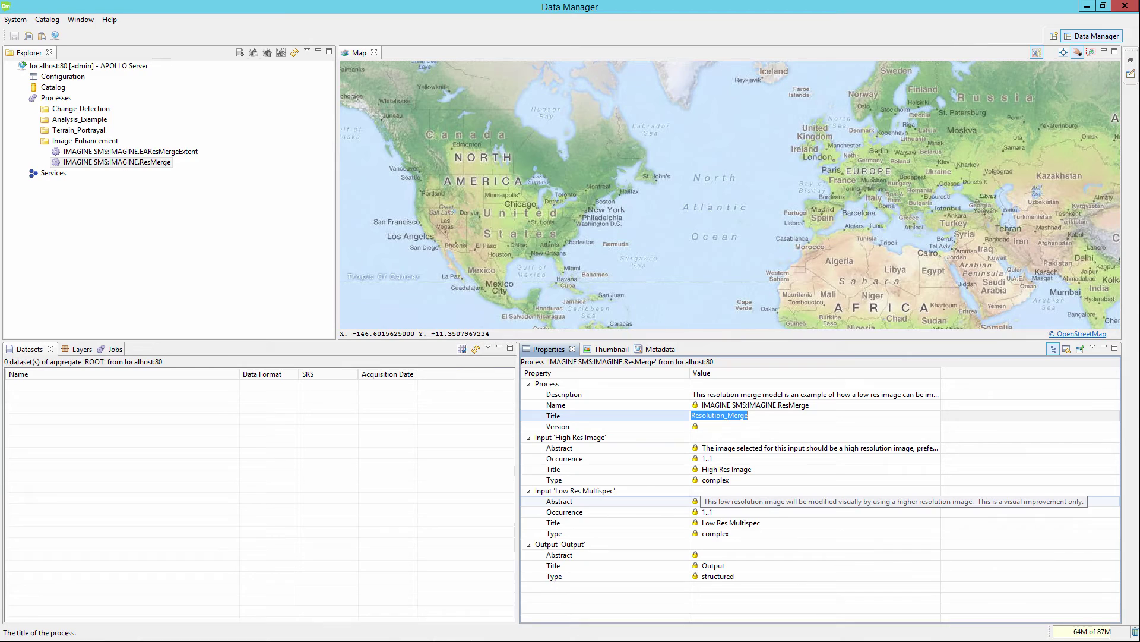
click(713, 564)
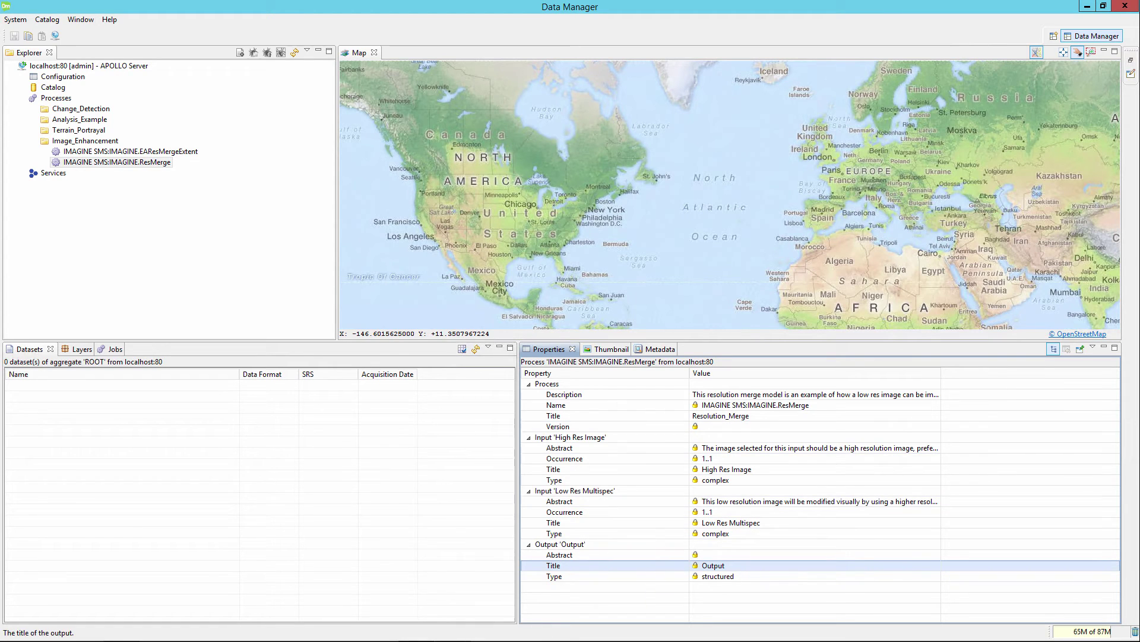
click(117, 163)
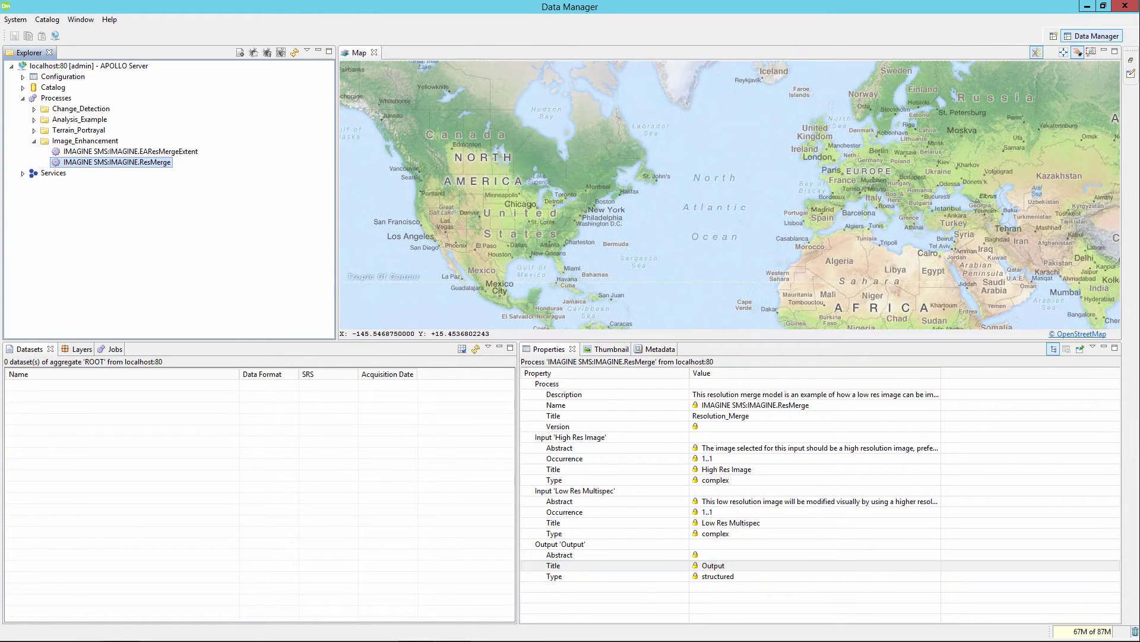
Step: Open the ResMerge process security settings and add the LasVegas principal
right_click(113, 163)
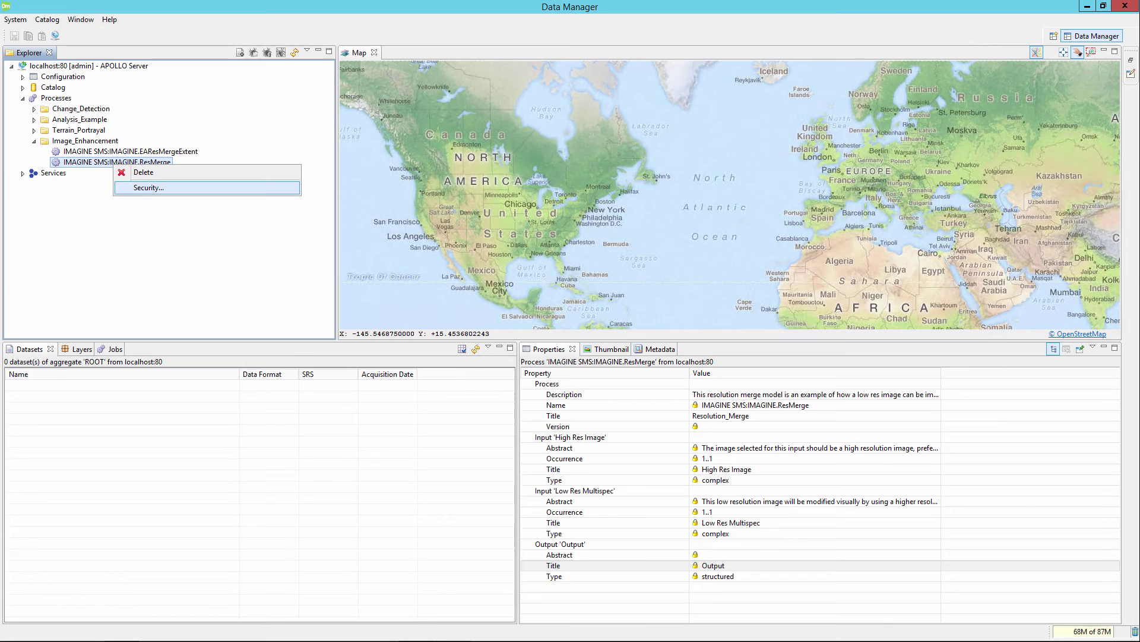
click(149, 187)
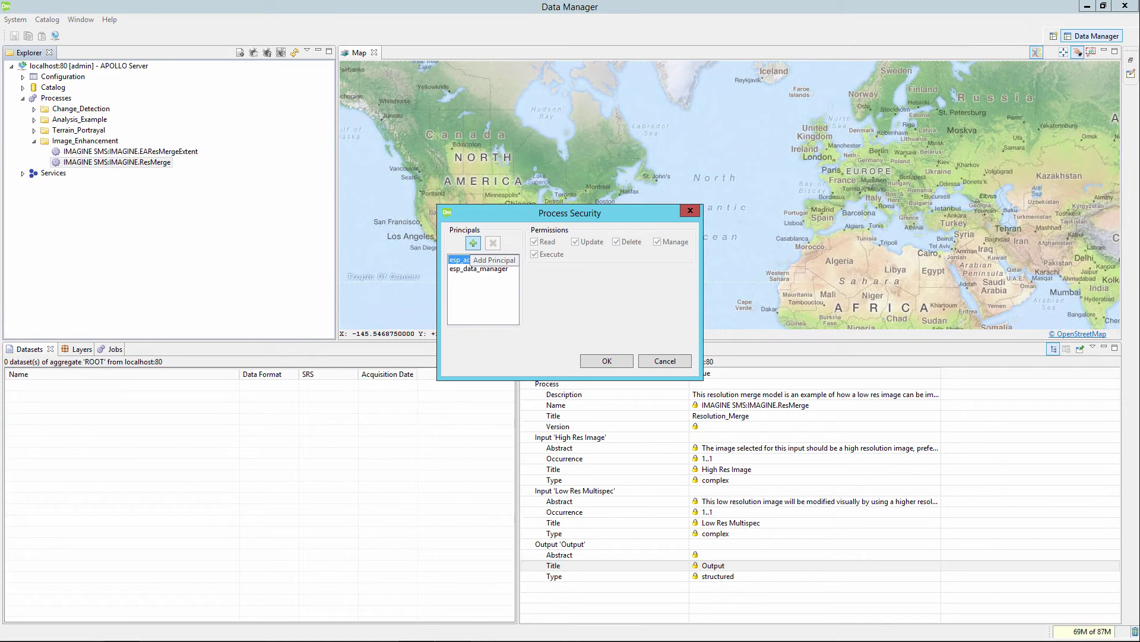
click(473, 243)
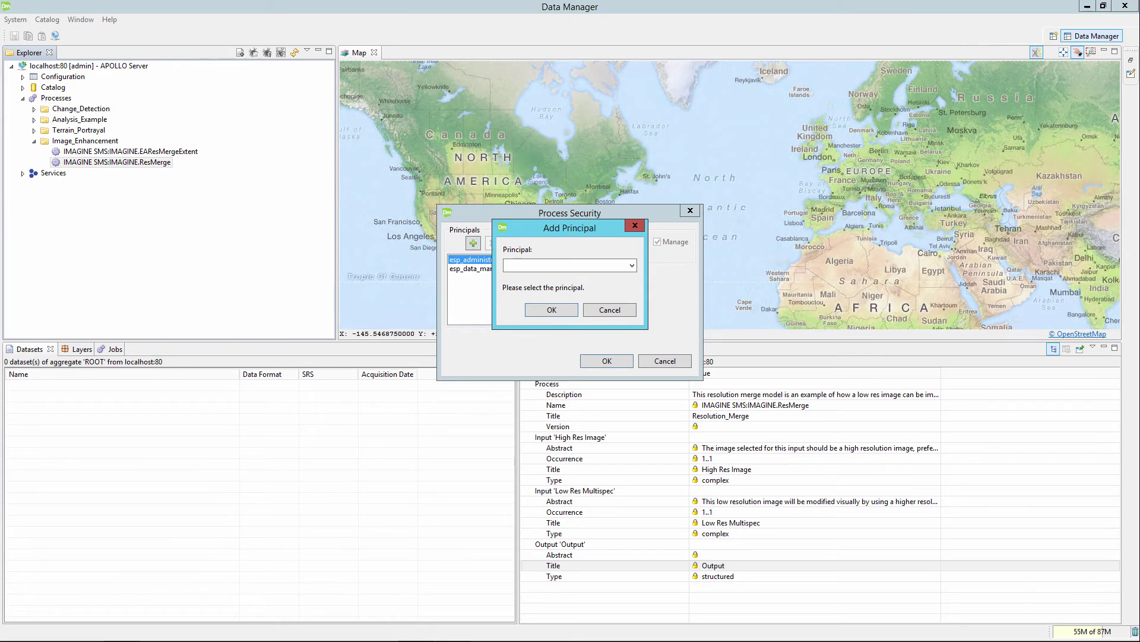
click(631, 265)
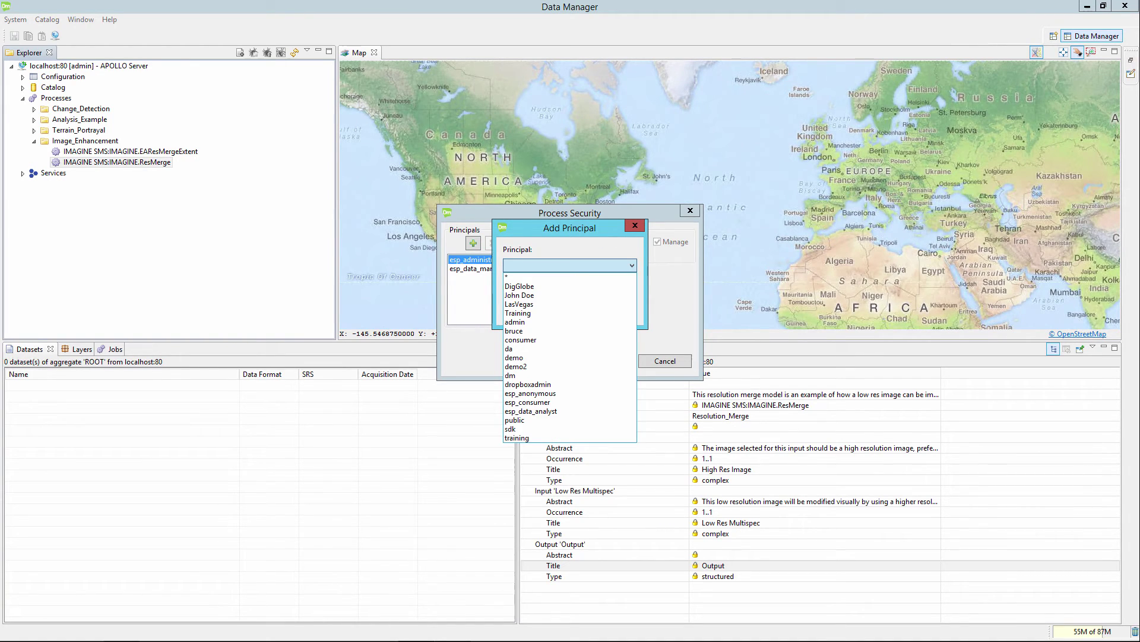
click(519, 304)
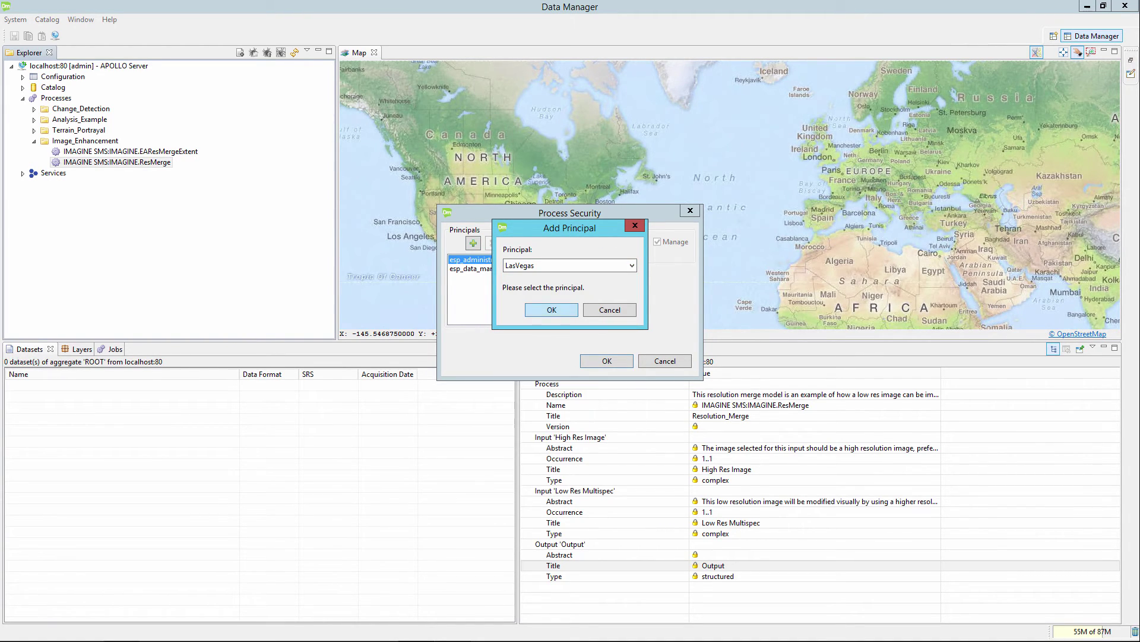
key(Return)
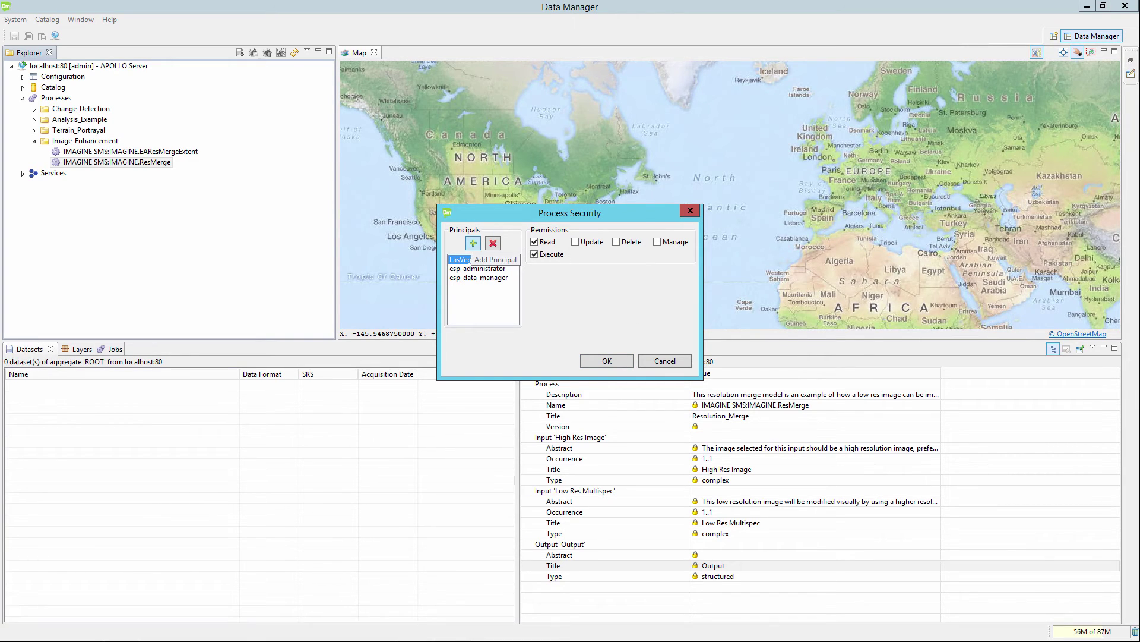
Step: Add the demo user principal with only Read and Execute permissions and save the security settings
click(473, 242)
key(alt+Down)
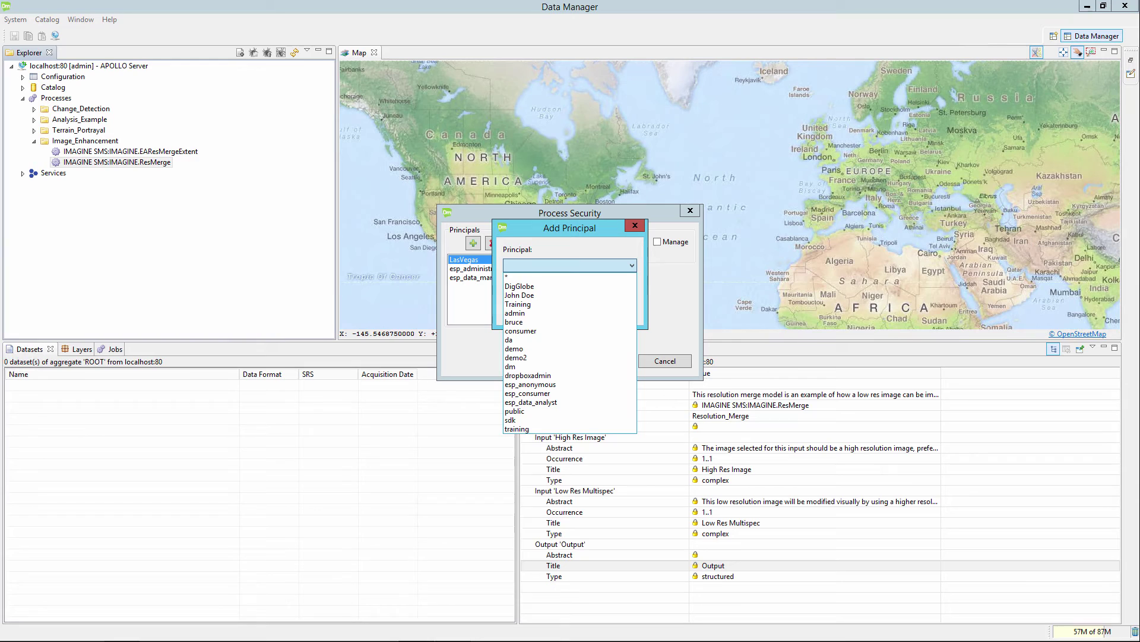
key(Down)
key(Down)
key(Down)
key(Down)
key(Down)
key(Down)
key(Down)
key(Down)
key(Down)
key(Down)
key(Return)
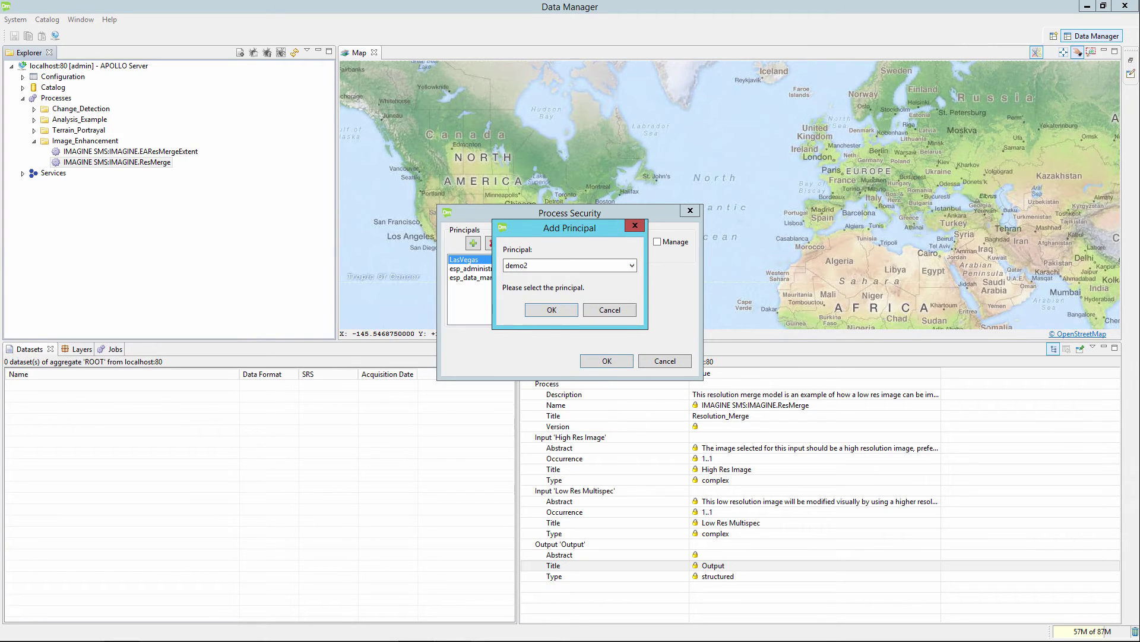
key(Return)
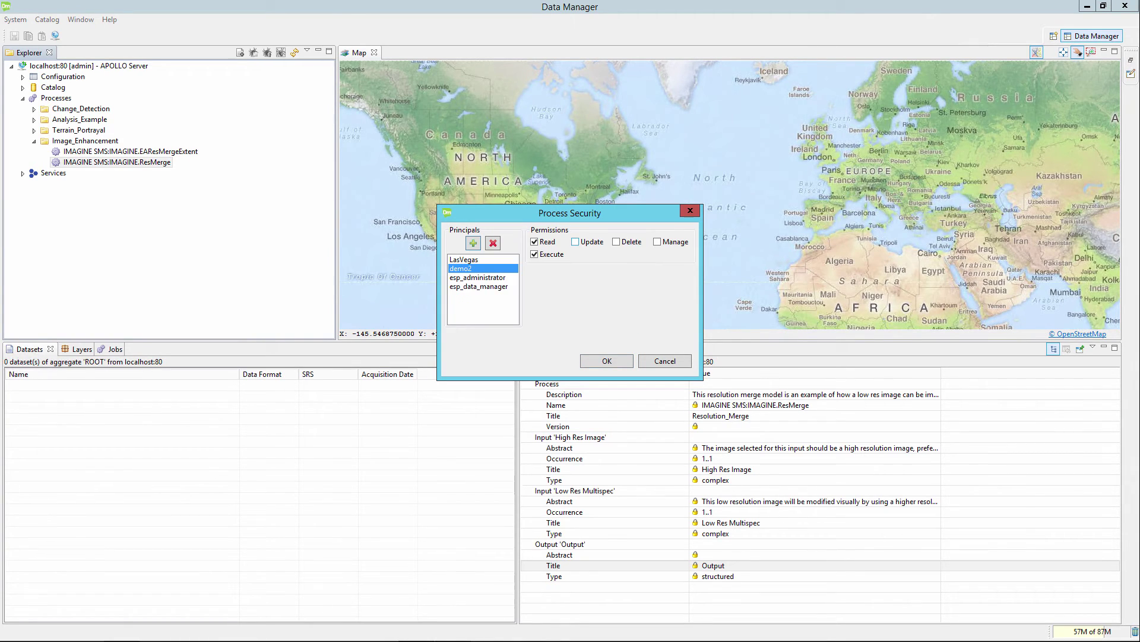
click(616, 242)
click(616, 241)
click(575, 242)
click(606, 360)
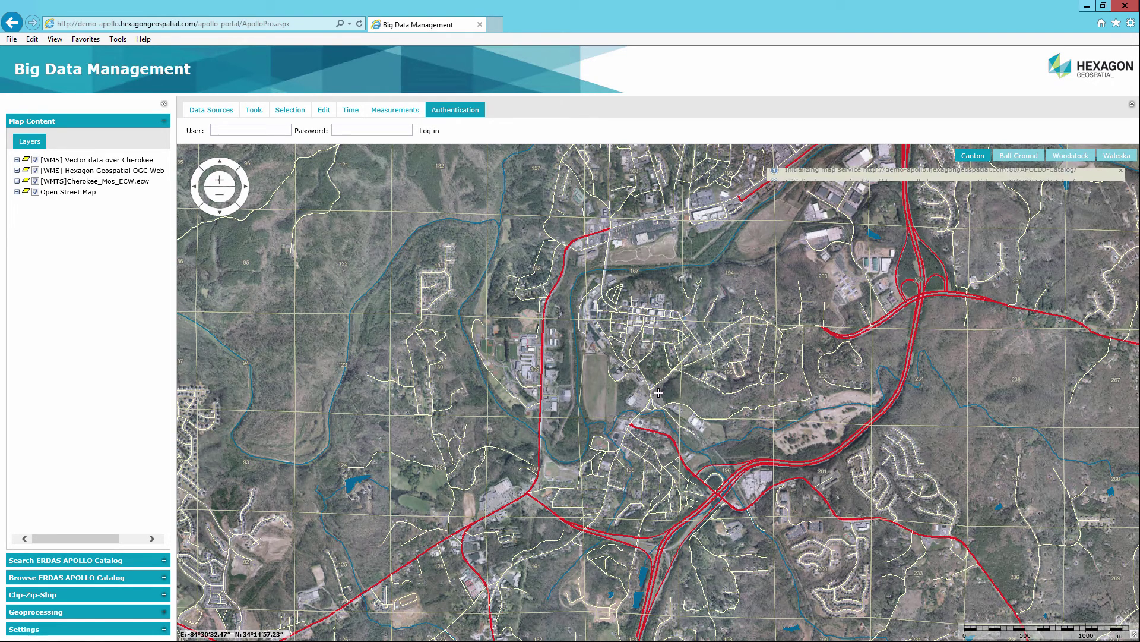
Step: Log in to the web portal with the demo user's name and password
text(demo2)
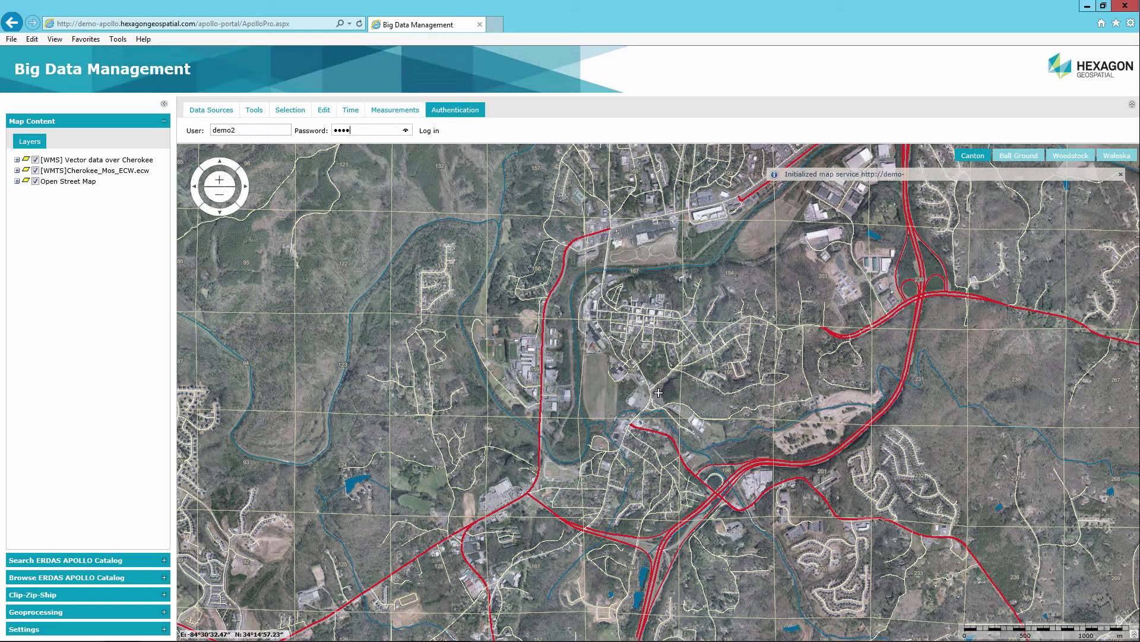
text(••)
key(Return)
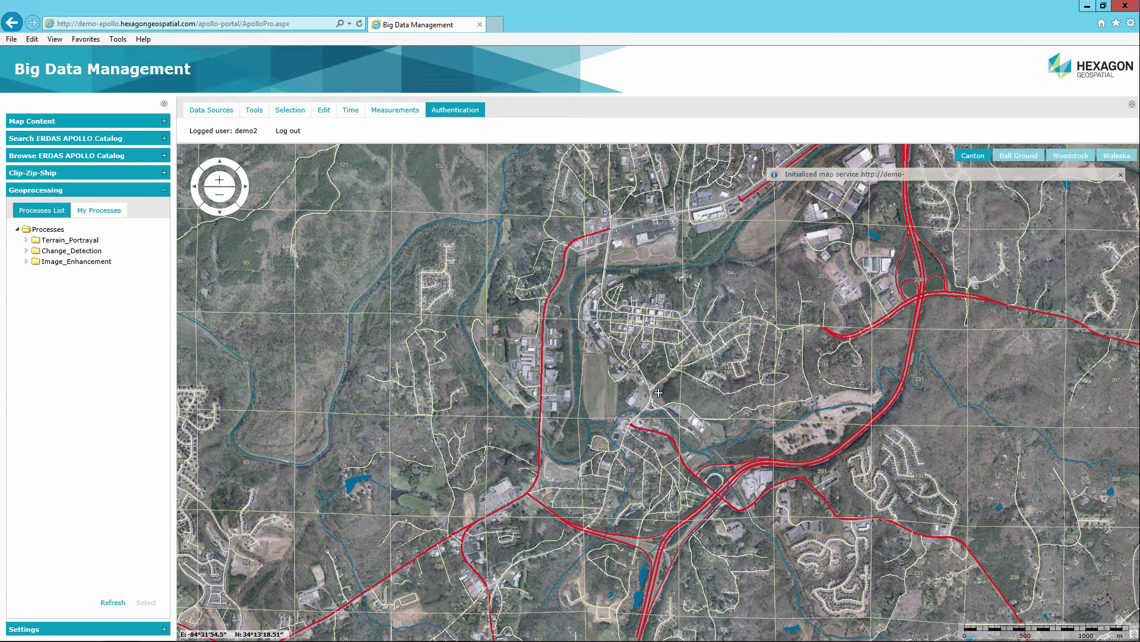
Step: Open Resolution_Merge under Image_Enhancement, page to the last image results, and expand the APOLLO catalog browser
click(26, 261)
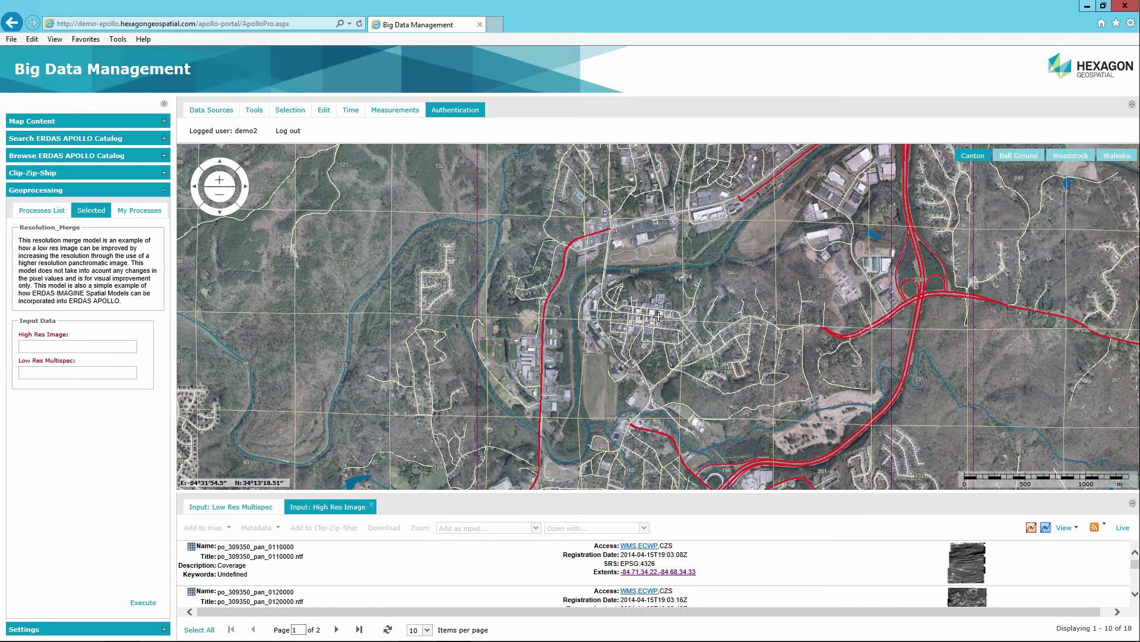
key(Tab)
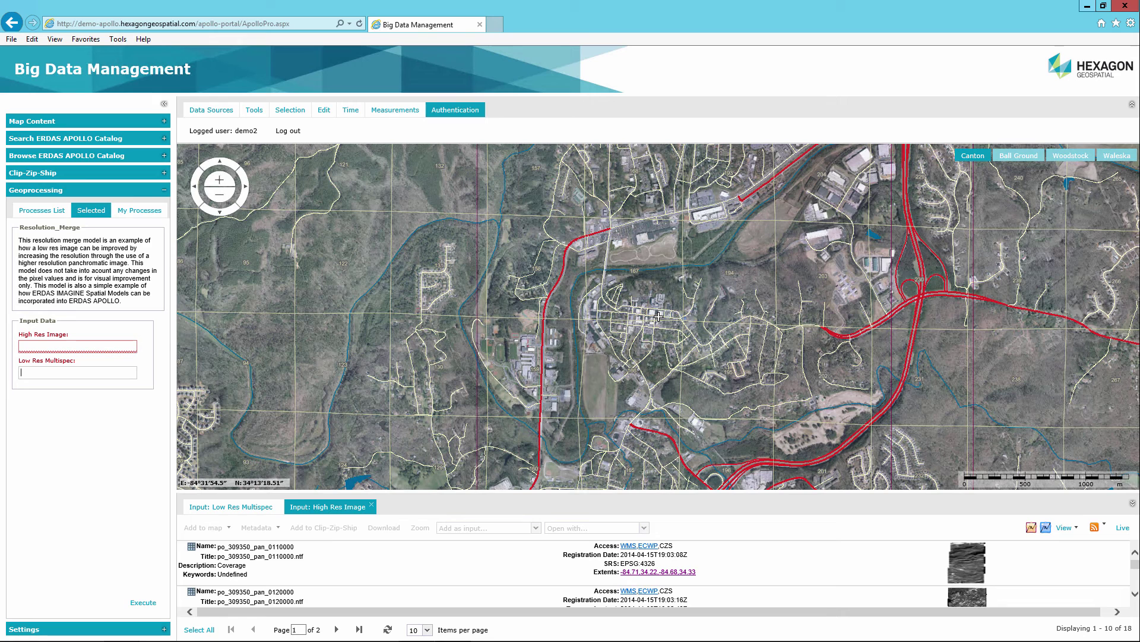
click(358, 630)
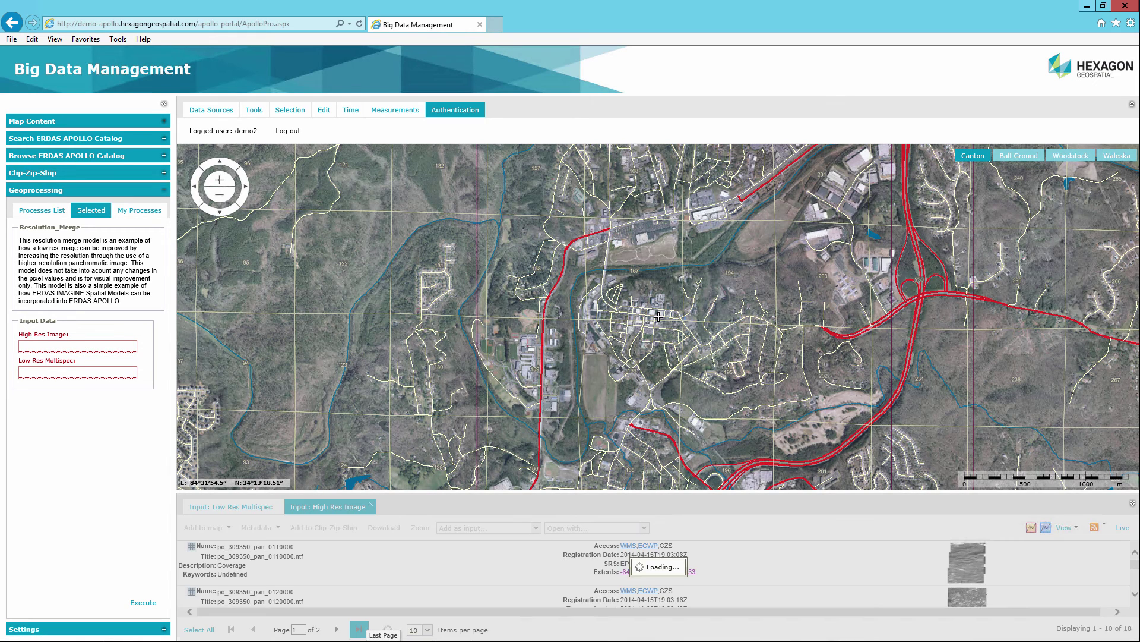
scroll(653, 573, down, 5)
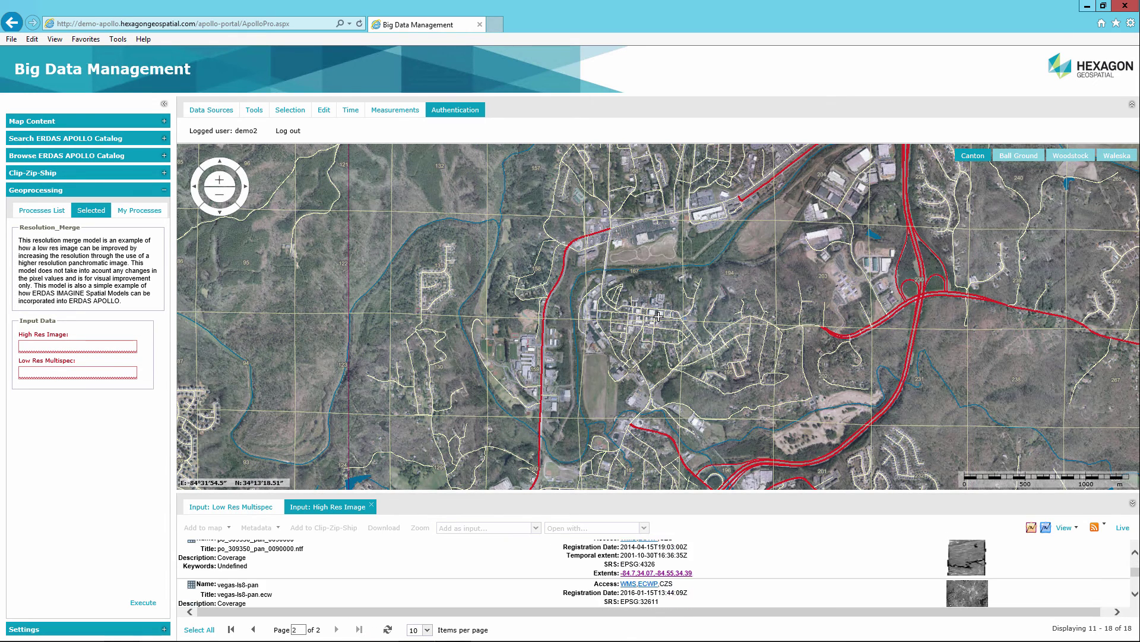
click(237, 574)
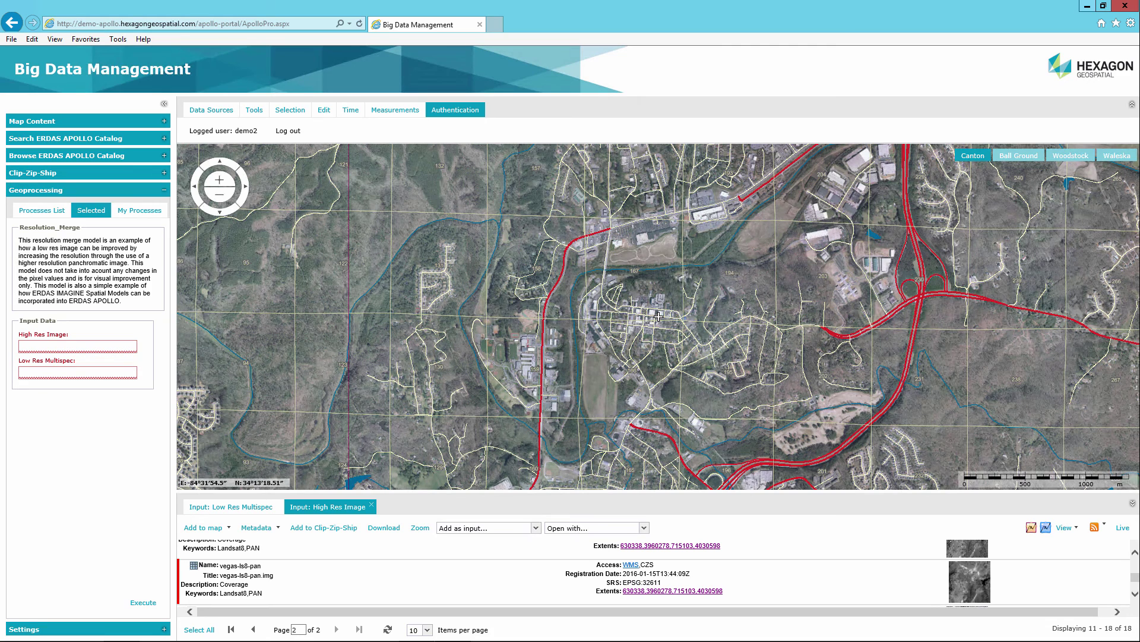
click(659, 316)
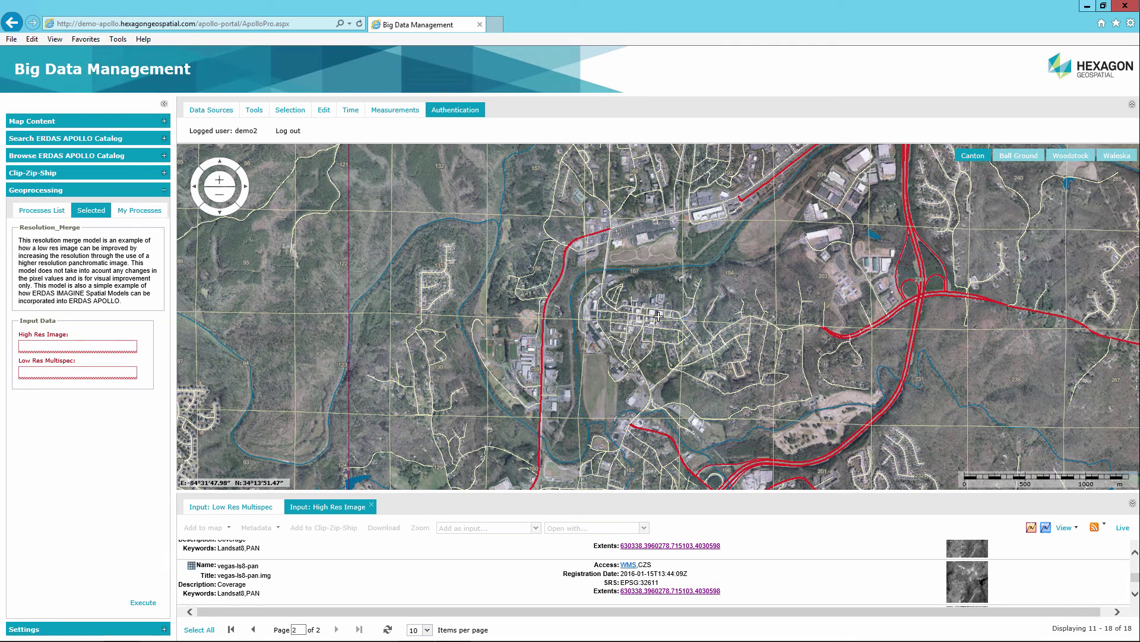
click(67, 155)
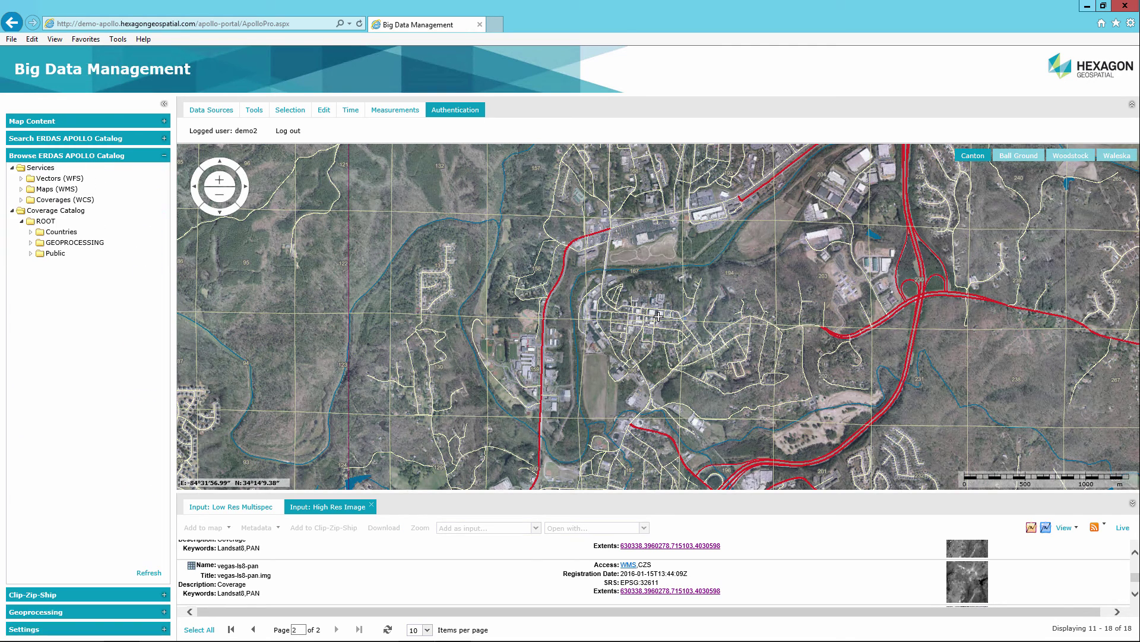
Step: From Public > Mosaic, set vegas-ls8-pan as the High Res Image input and add it to the map
click(31, 253)
click(66, 274)
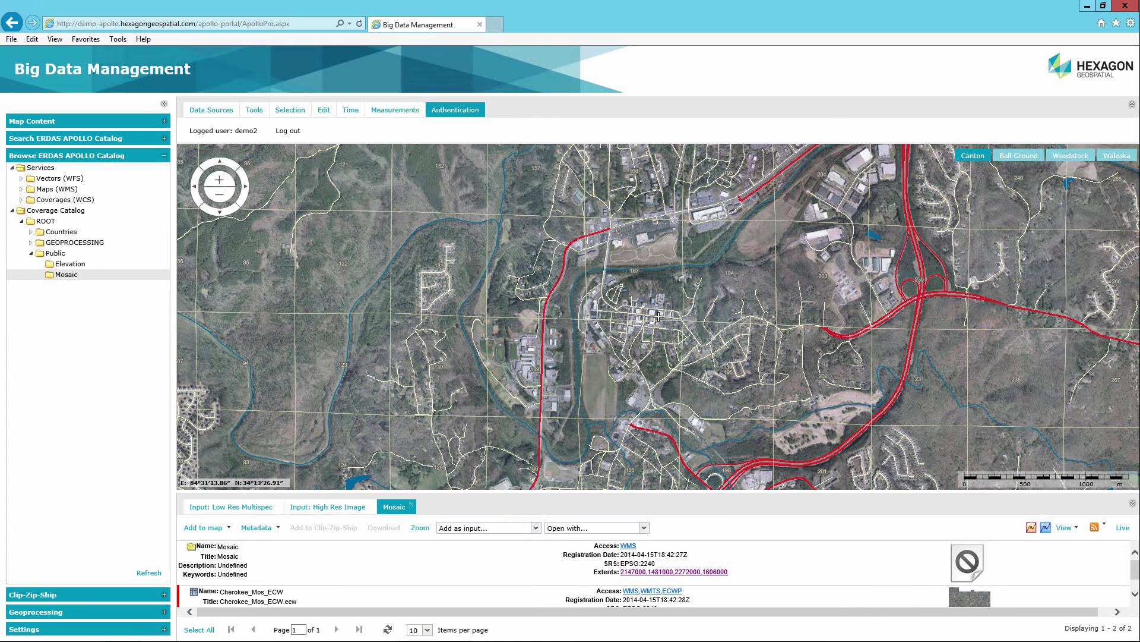
key(alt+Down)
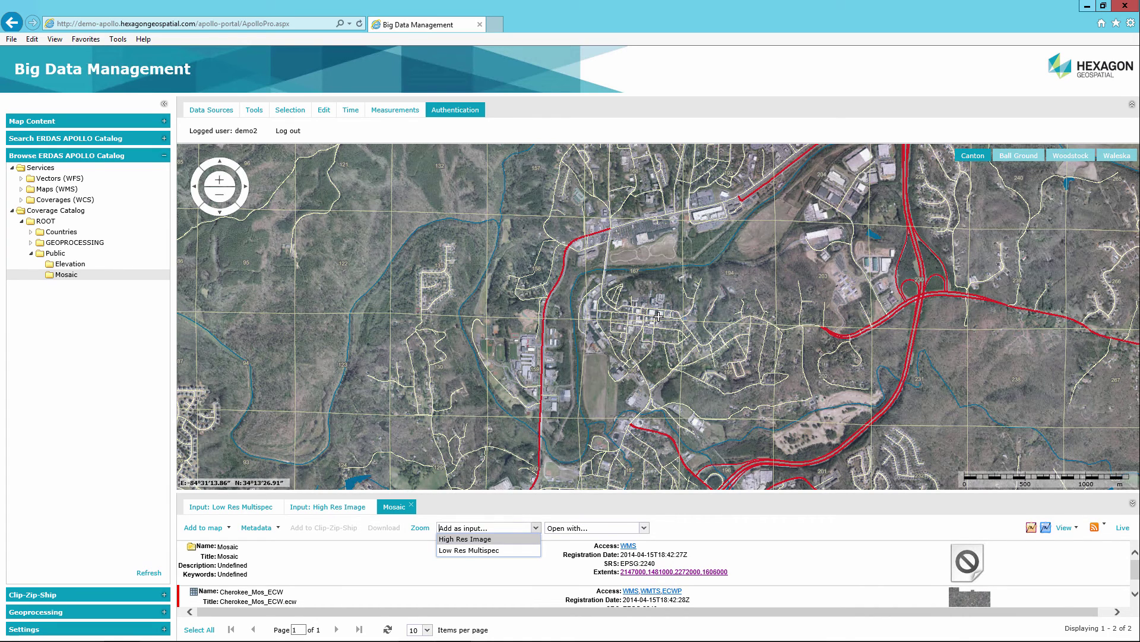
key(Return)
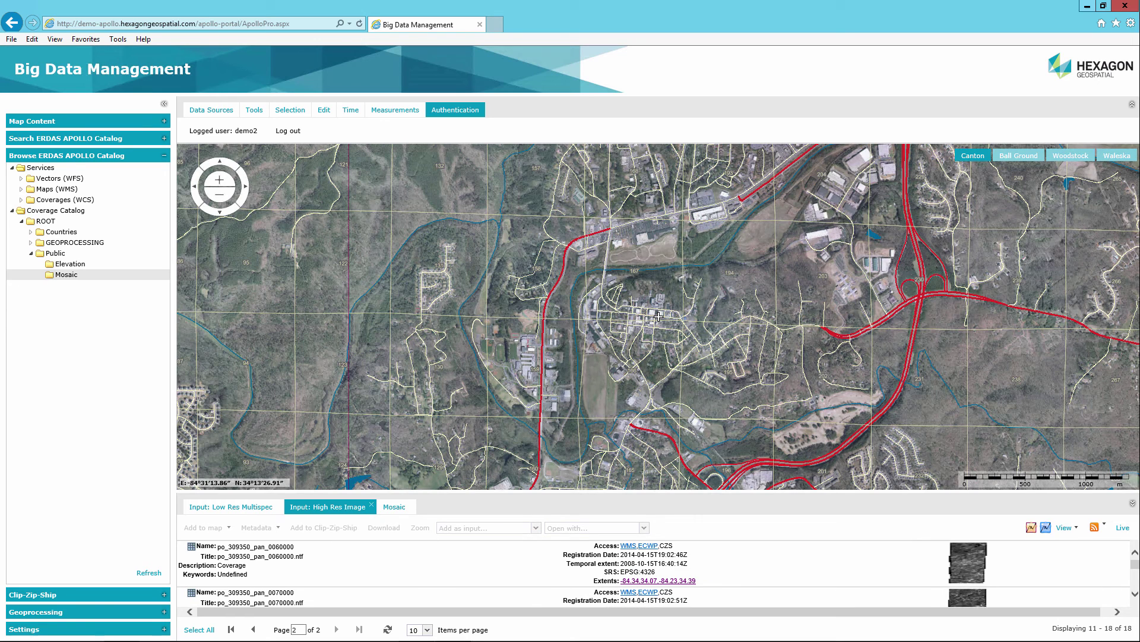
key(Down)
key(Down)
key(Down)
key(Up)
key(Up)
key(Up)
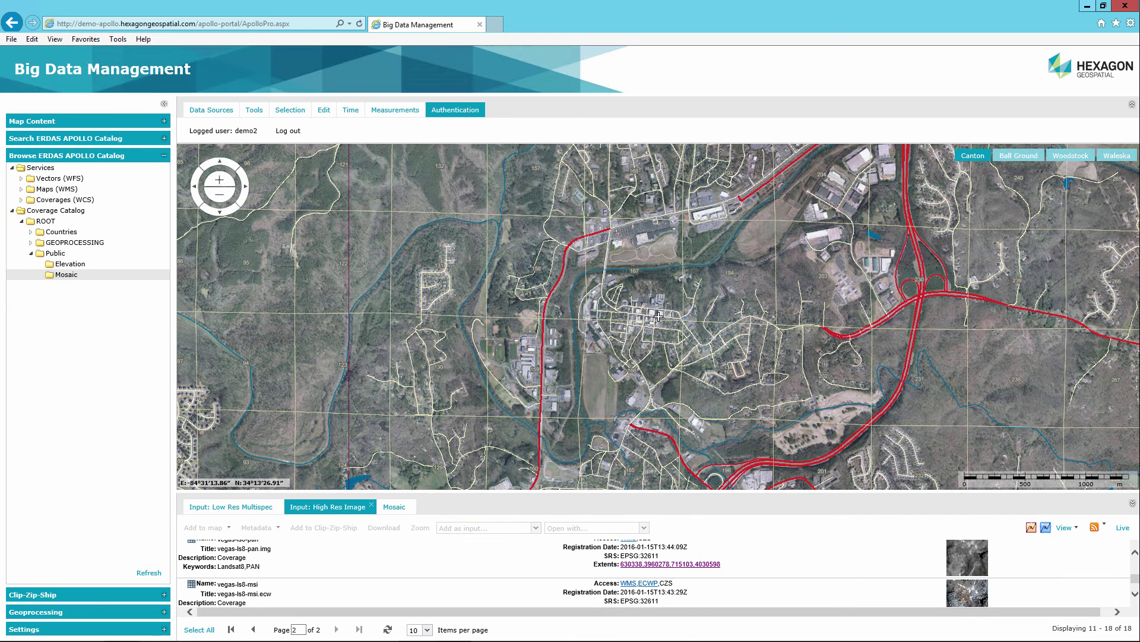
key(space)
key(Tab)
key(alt+Down)
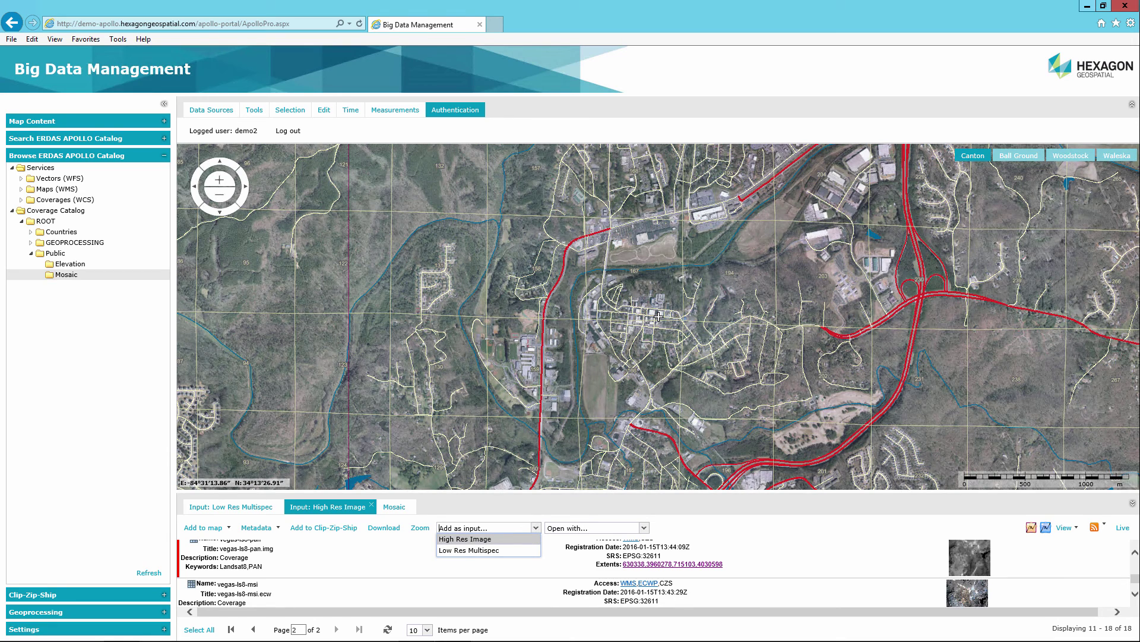
key(Return)
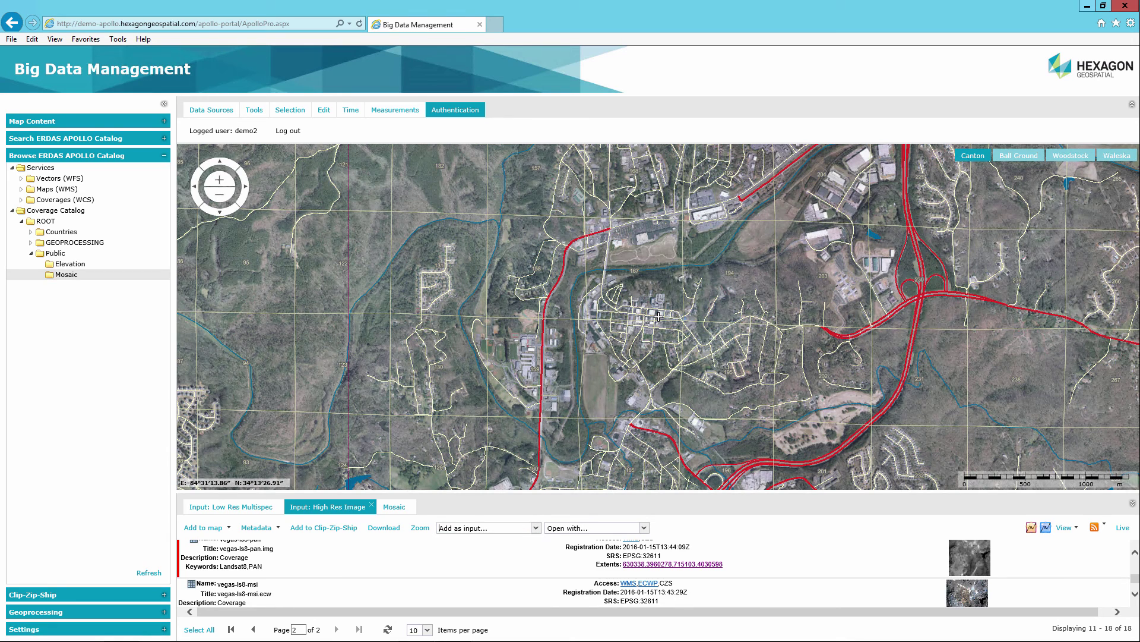
key(shift+Tab)
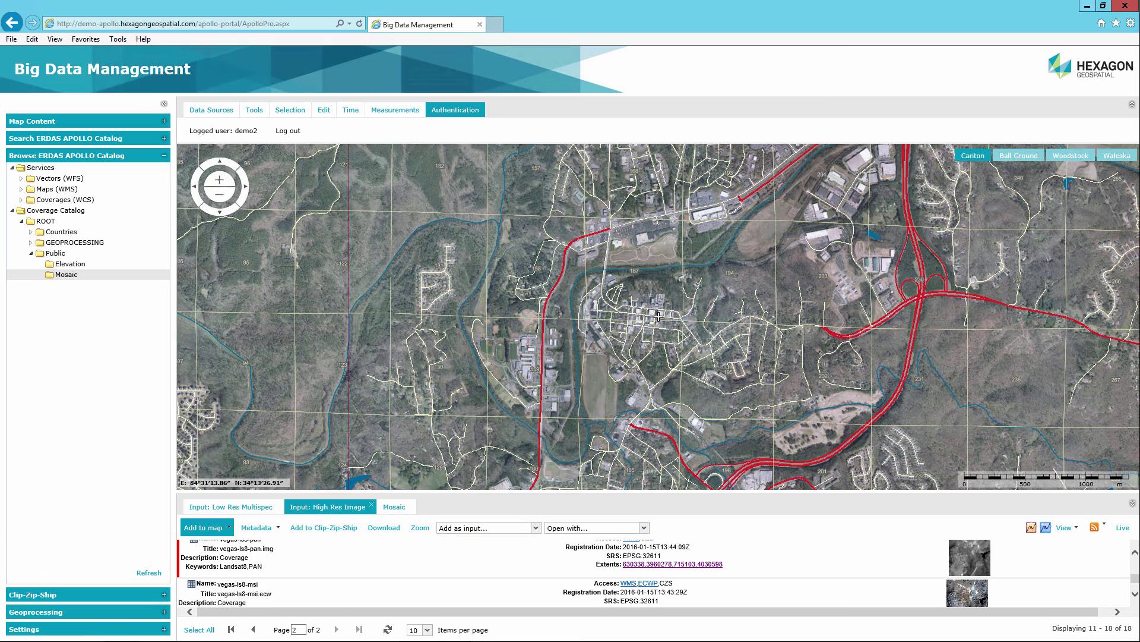
scroll(659, 316, up, 1)
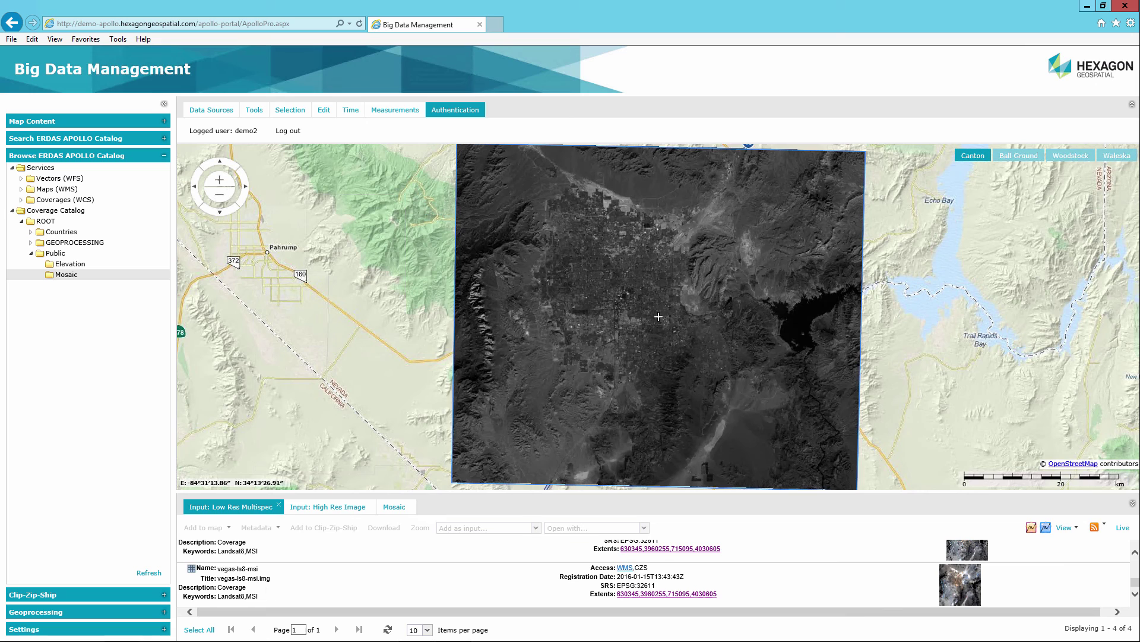
Step: Set vegas-ls8-msi.img as the Low Res Multispec input
click(658, 317)
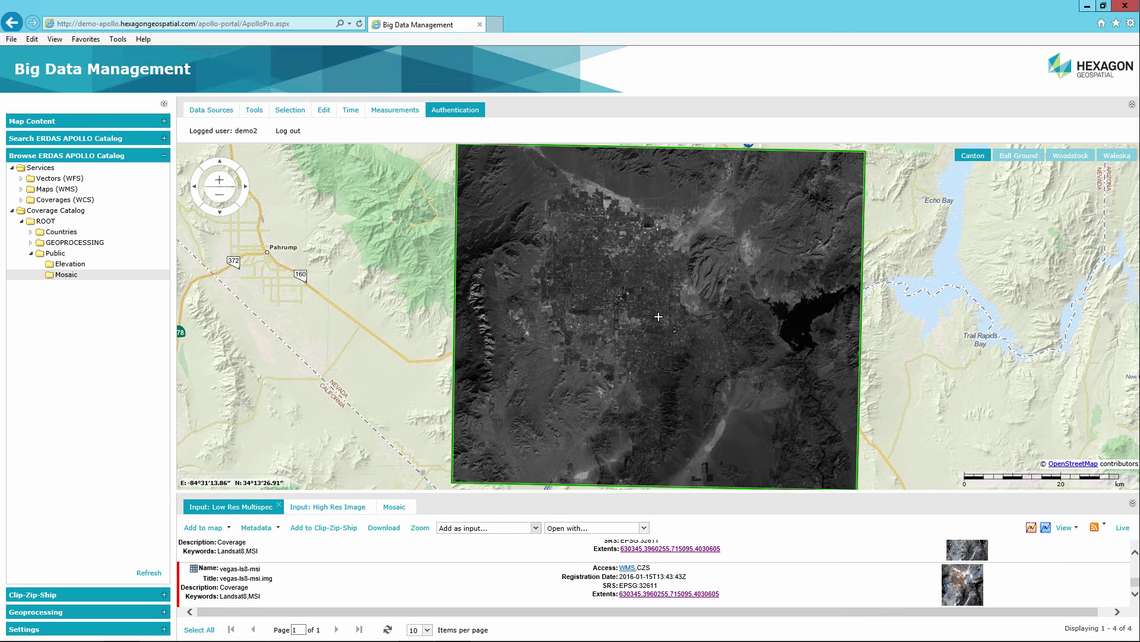
click(536, 528)
key(Down)
key(Return)
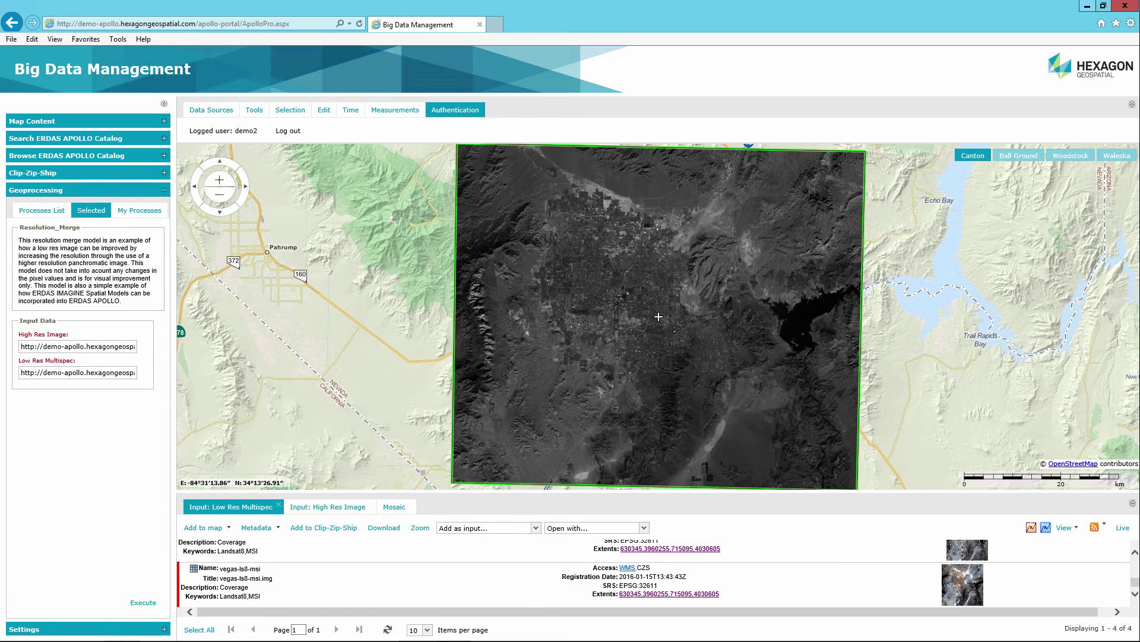
Step: Execute Resolution_Merge, add the merged output to the map, and request its download by e-mail
click(143, 602)
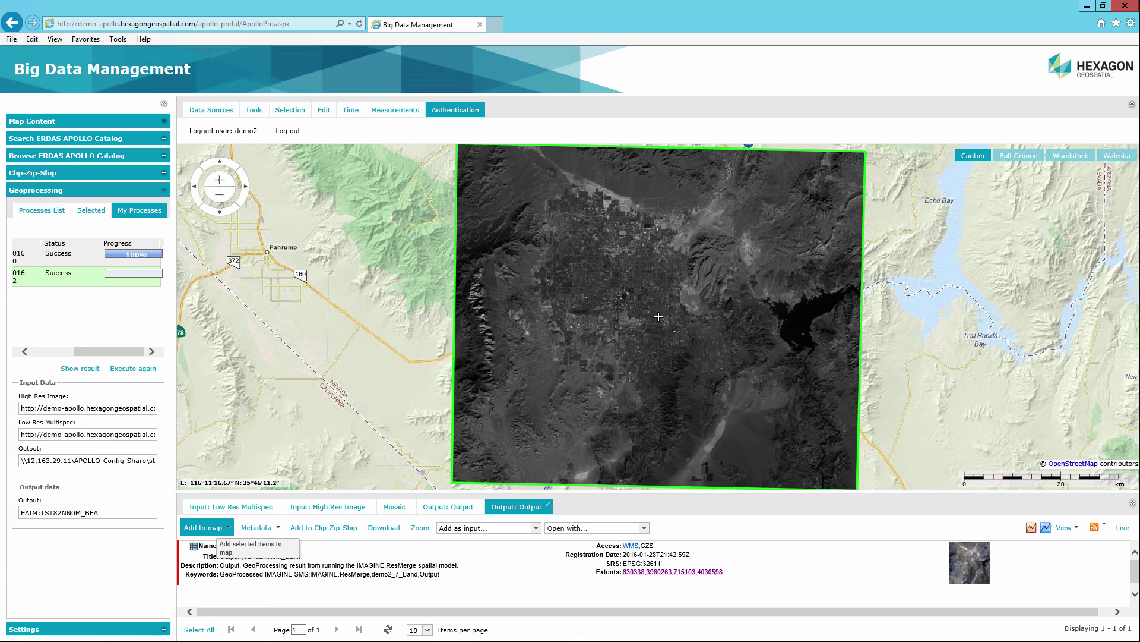
click(203, 528)
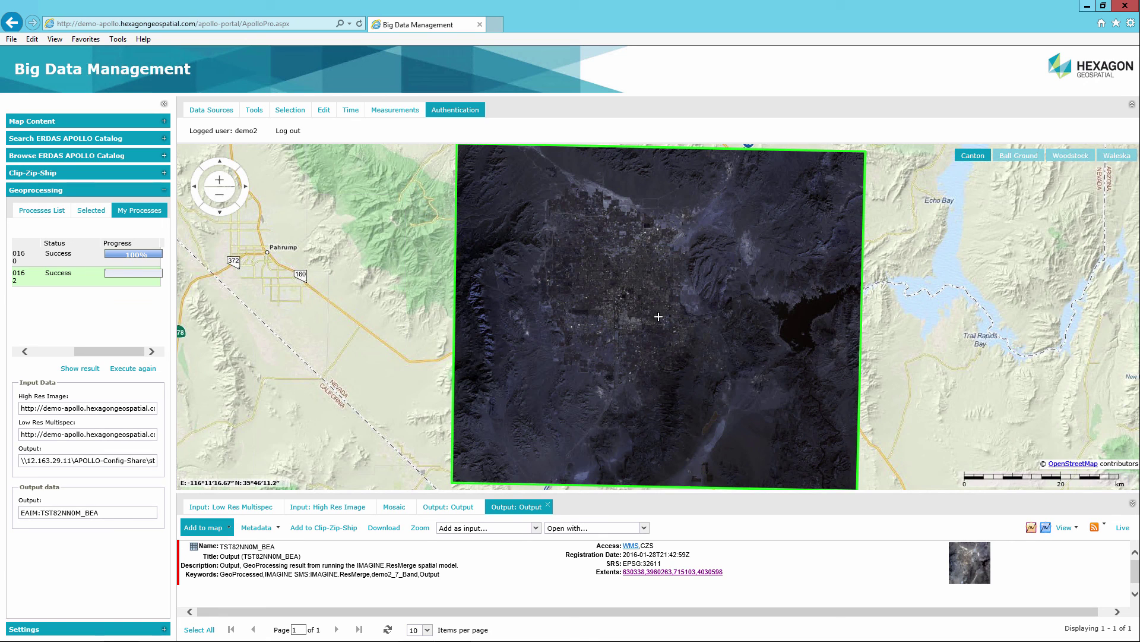
click(384, 527)
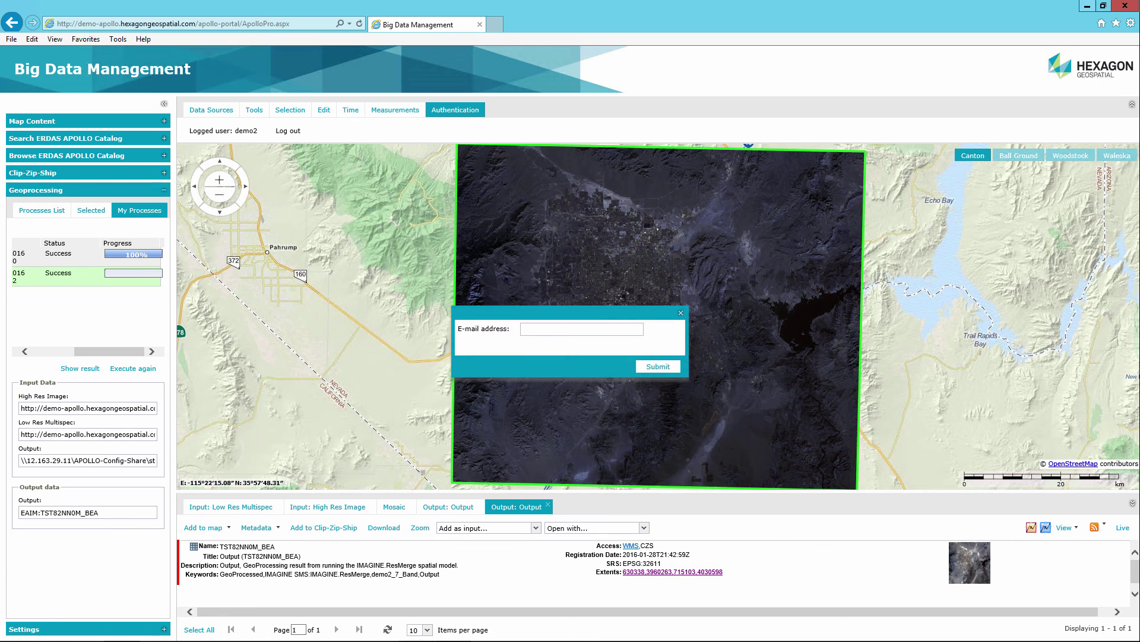
text(erdas-apollo)
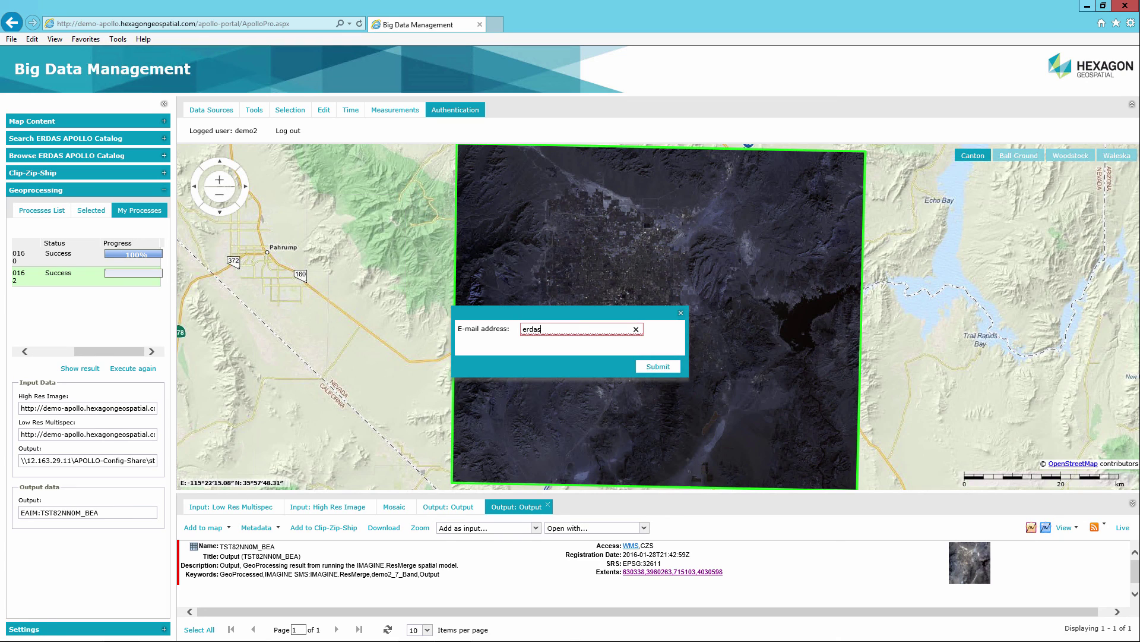